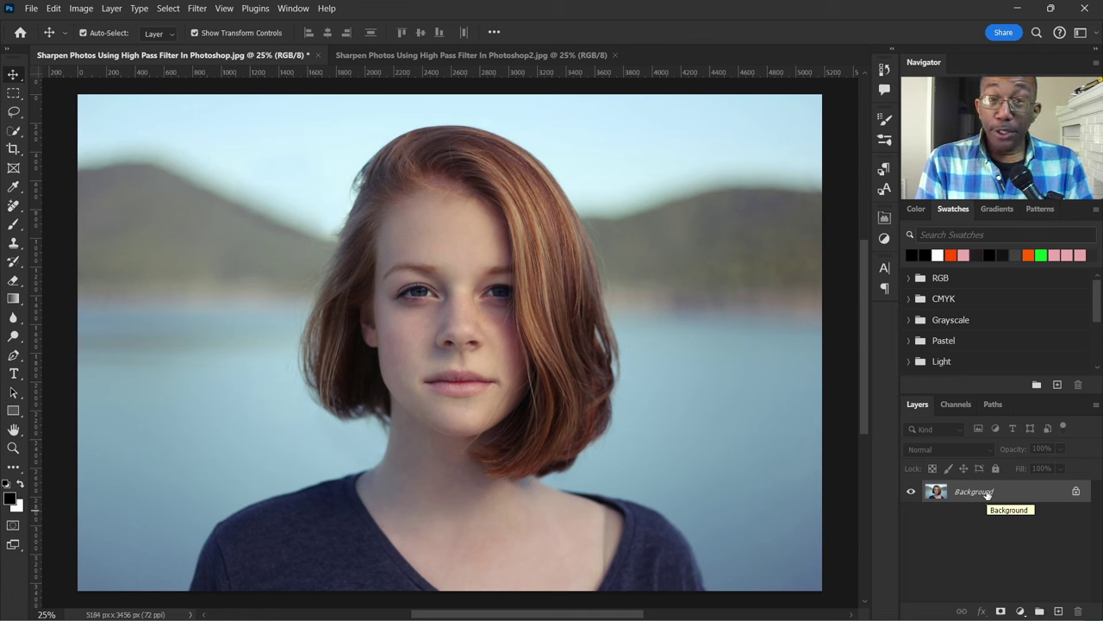
Step: Duplicate the background photo as Layer 1 and convert it for smart filters
key("ctrl+j")
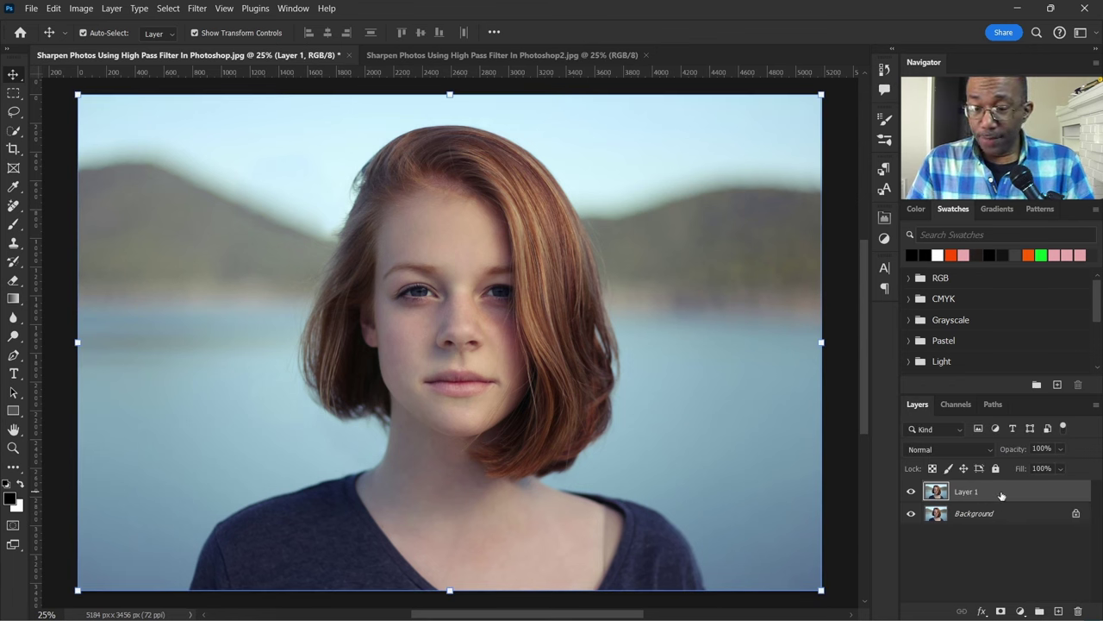
left_click(196, 8)
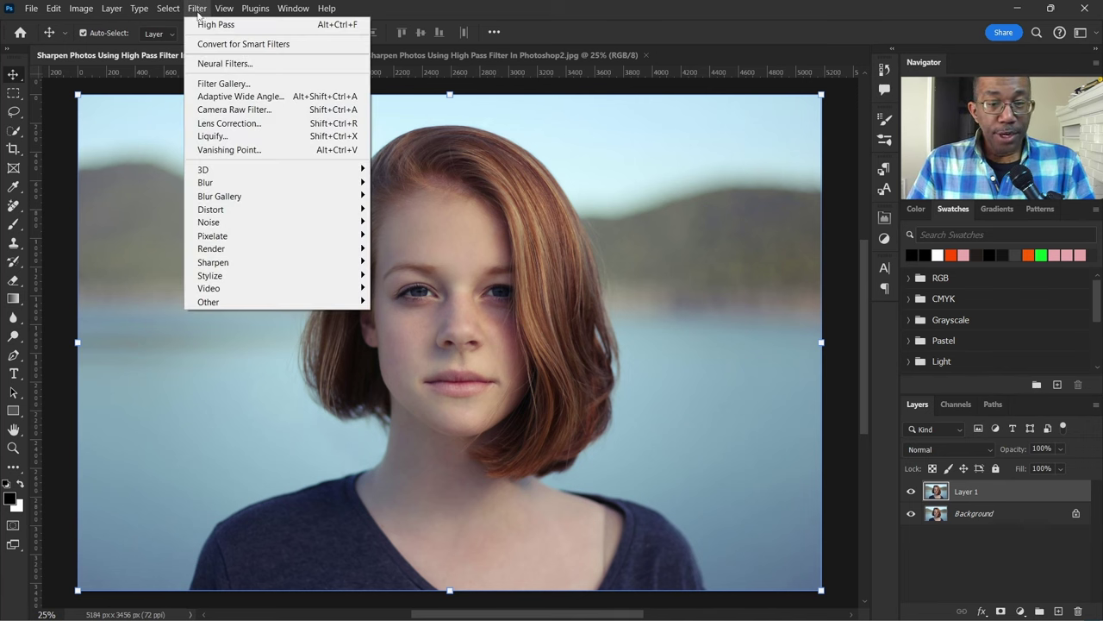
left_click(235, 45)
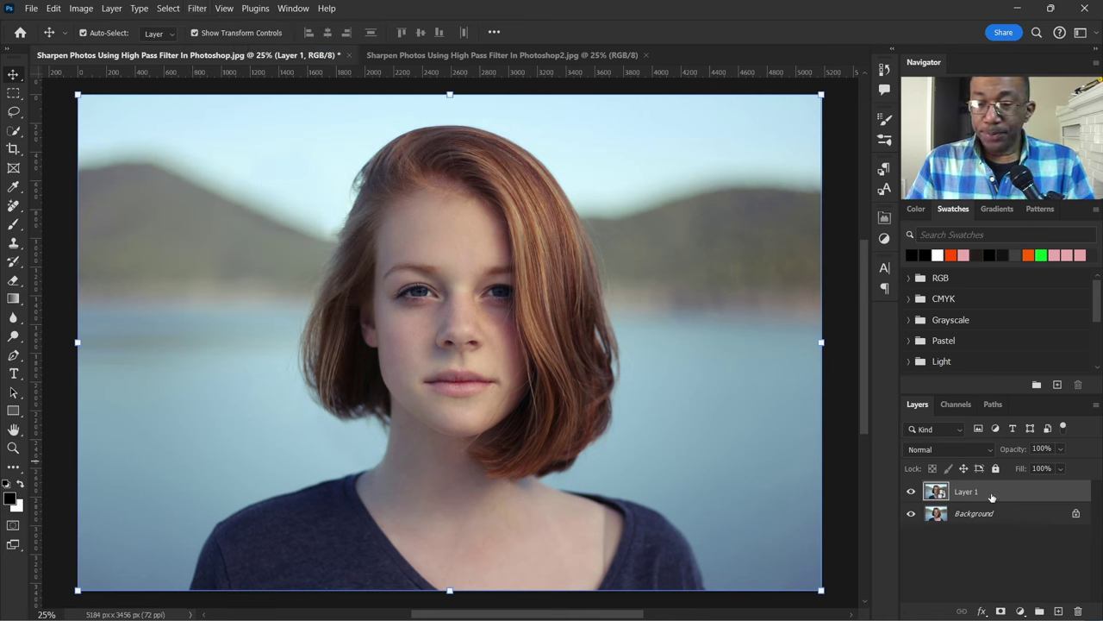
Step: Open the High Pass filter settings for Layer 1
left_click(194, 9)
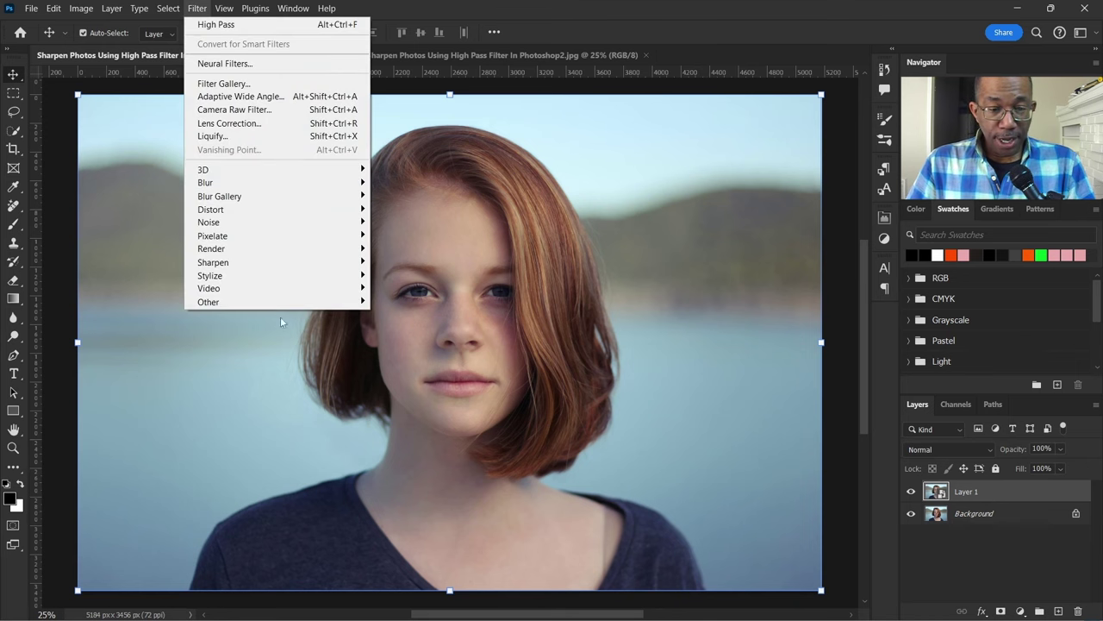
mouse_move(281, 303)
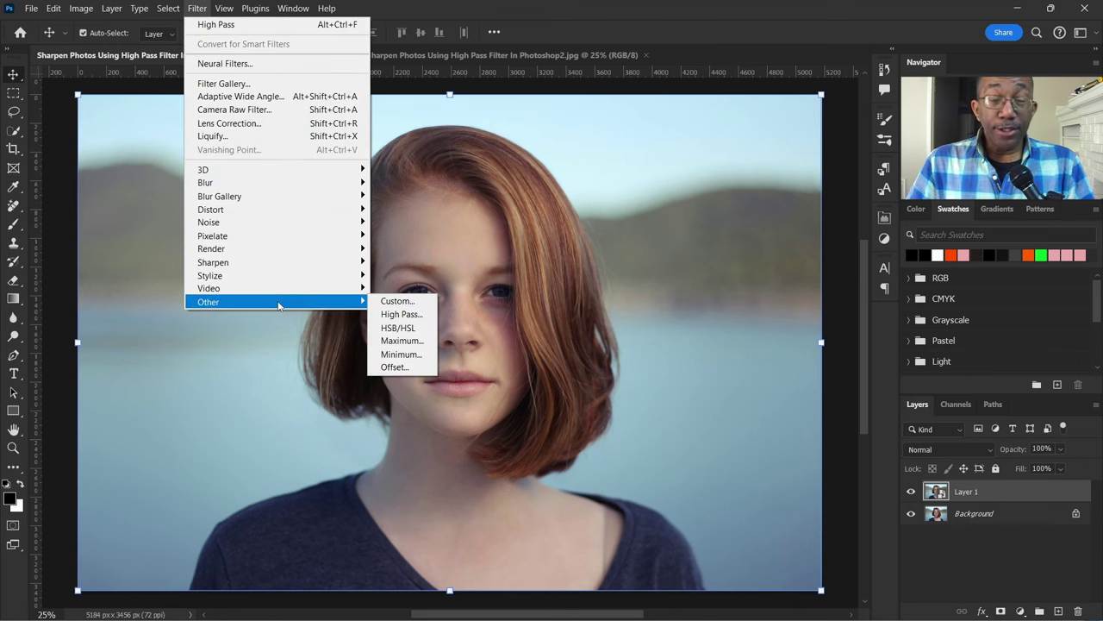
left_click(419, 315)
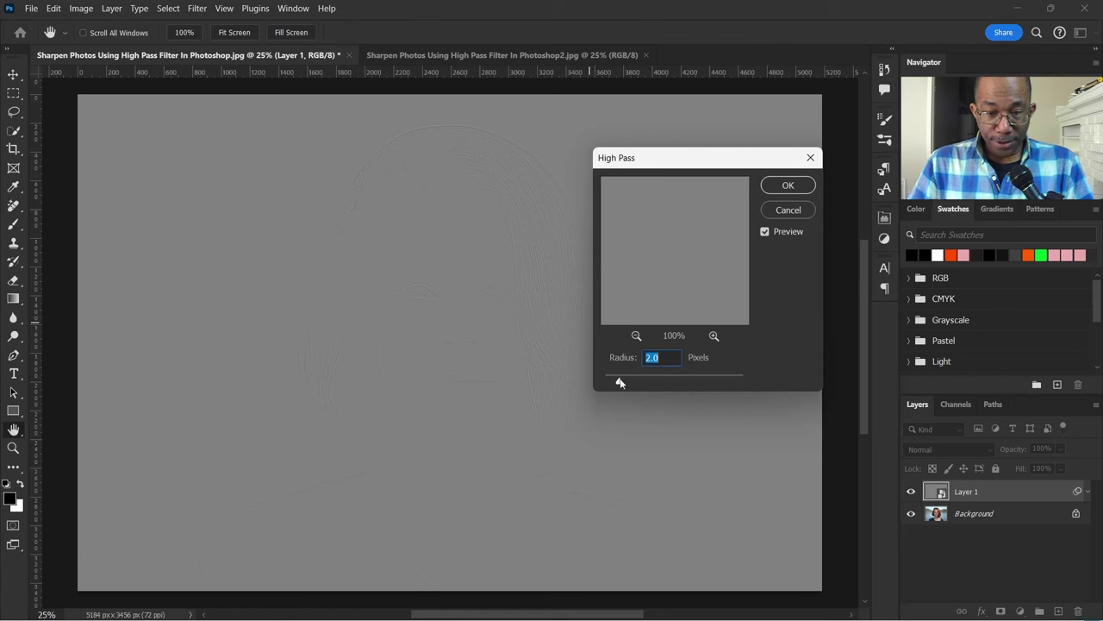
Step: Zoom the preview in on the eyes and apply High Pass to Layer 1 at a 2.6-pixel radius
left_click_drag(624, 383, 602, 385)
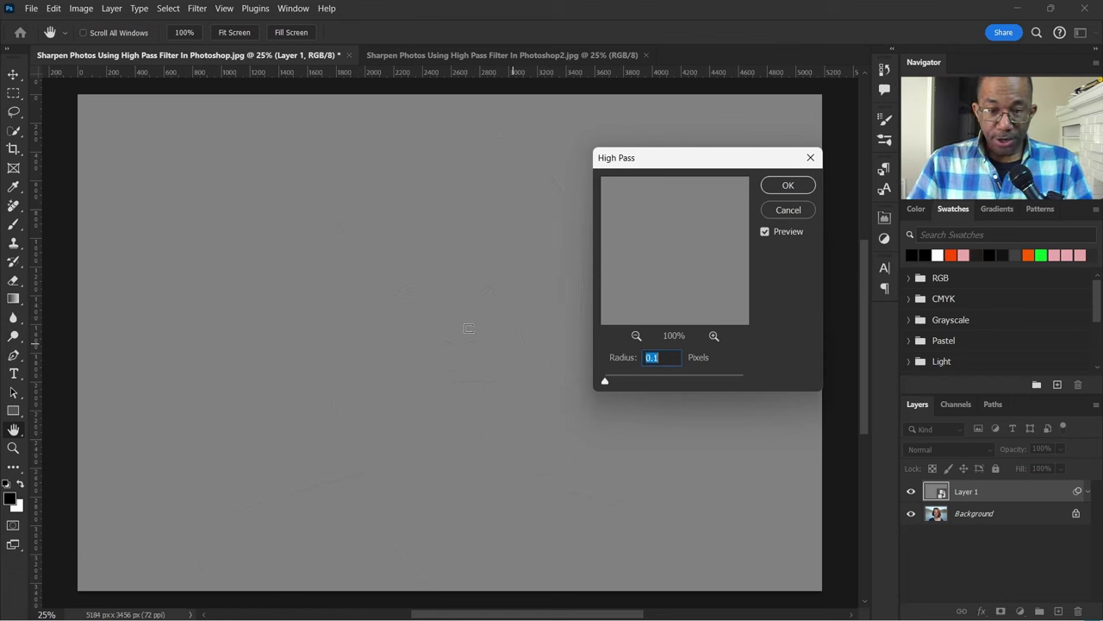
key("alt")
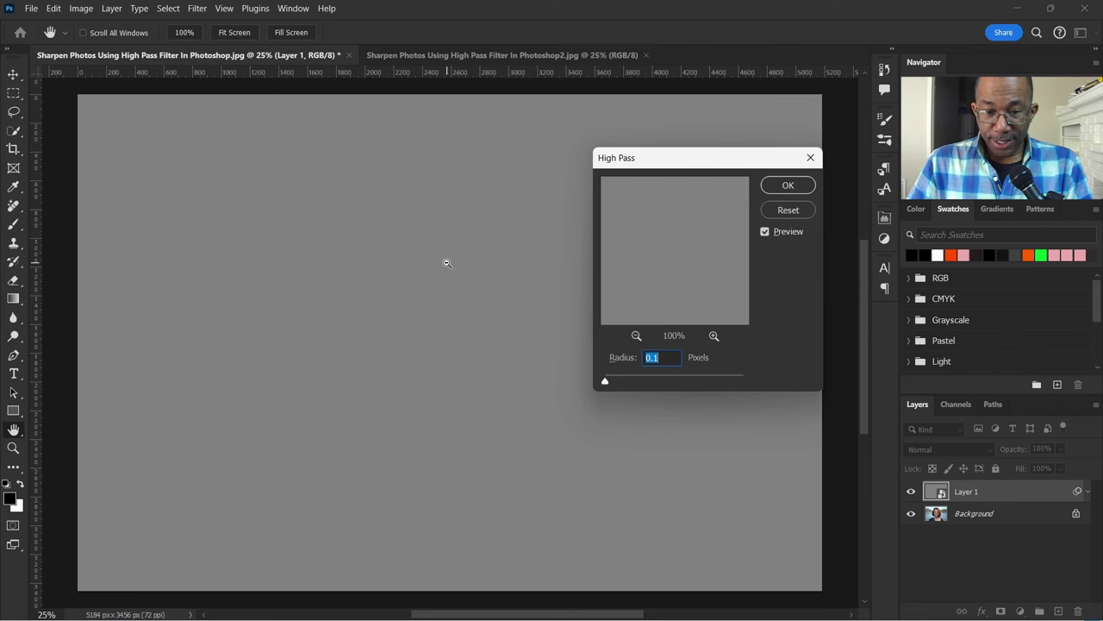
key("ctrl")
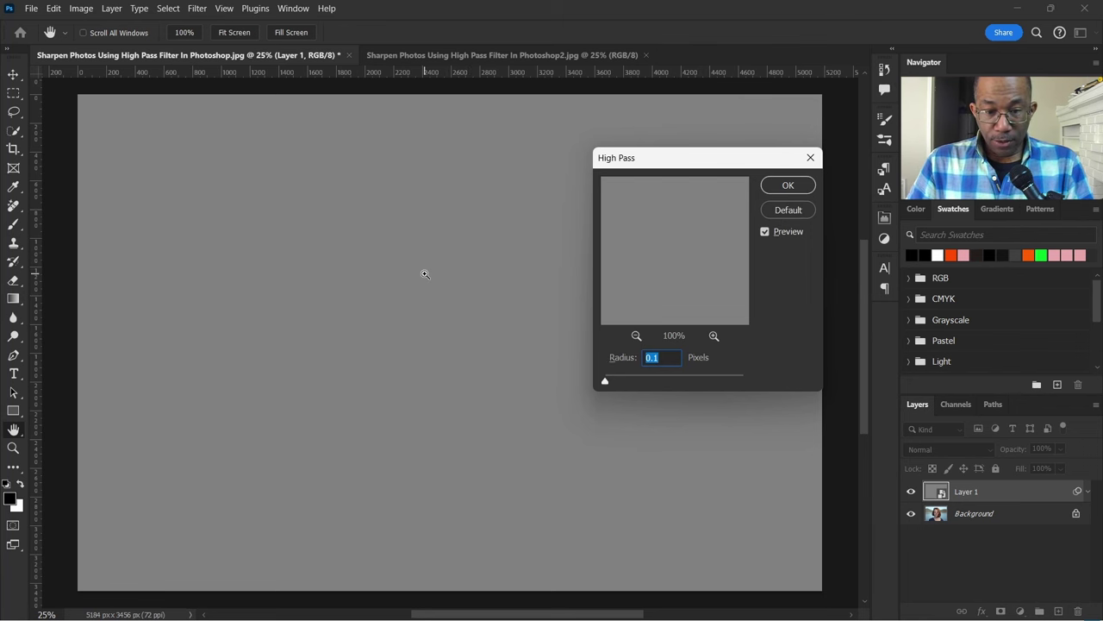
left_click(425, 274, "ctrl")
left_click(424, 272, "ctrl")
left_click(424, 273, "ctrl")
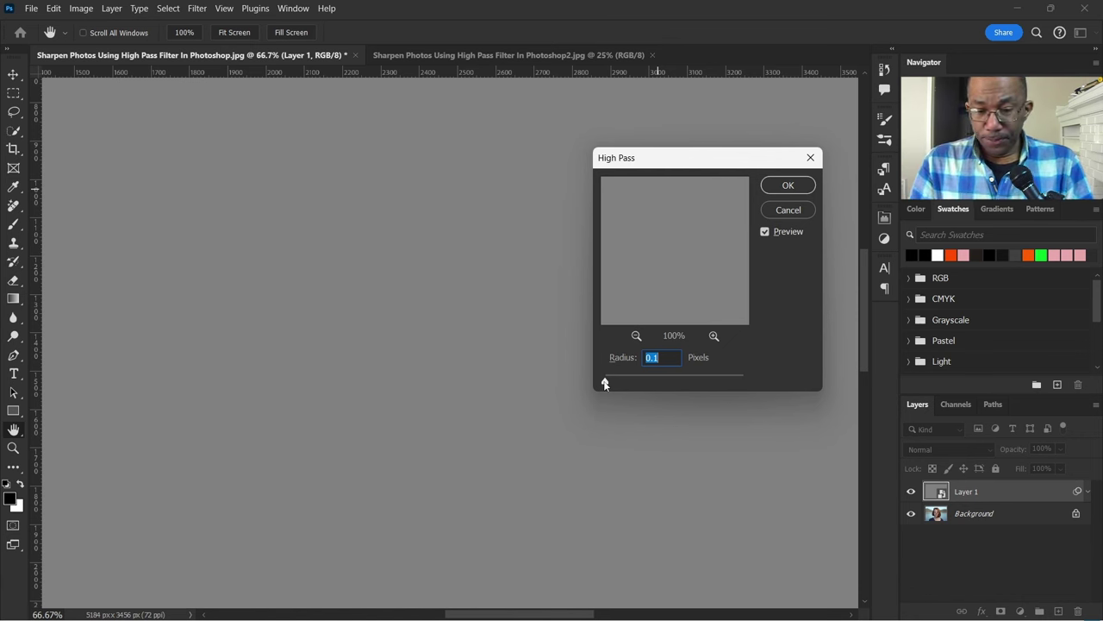
left_click_drag(605, 384, 640, 384)
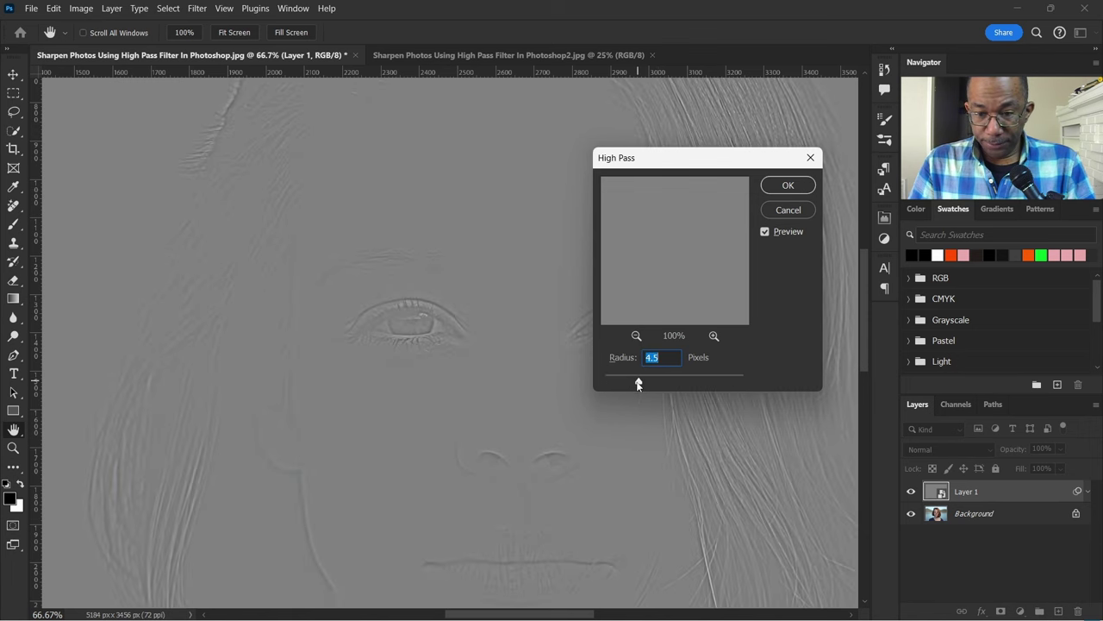
left_click_drag(638, 384, 625, 385)
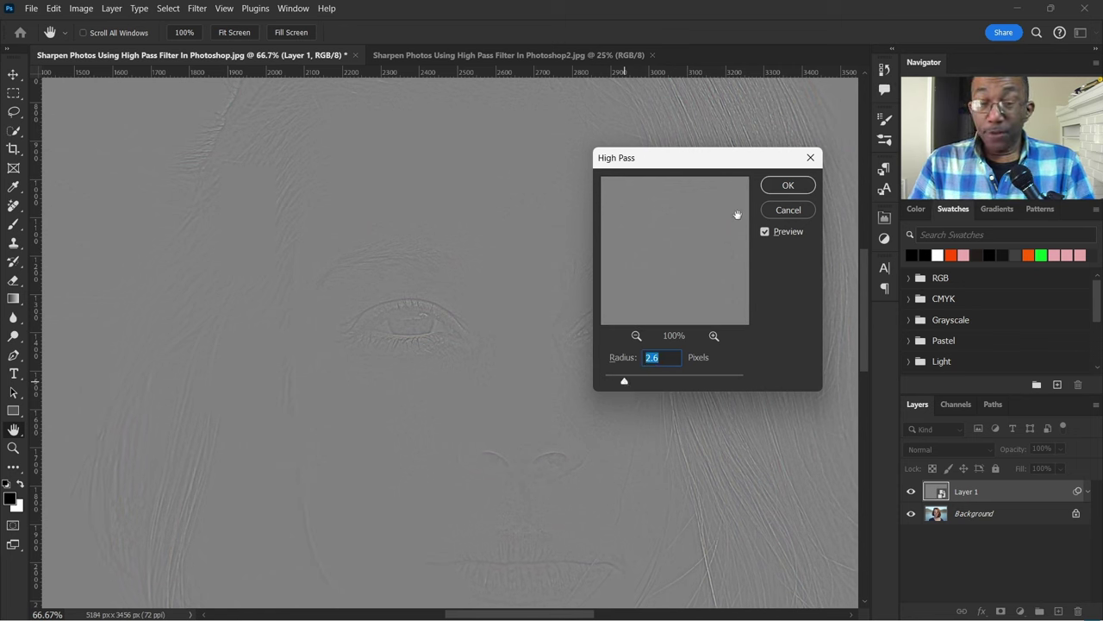
left_click(792, 185)
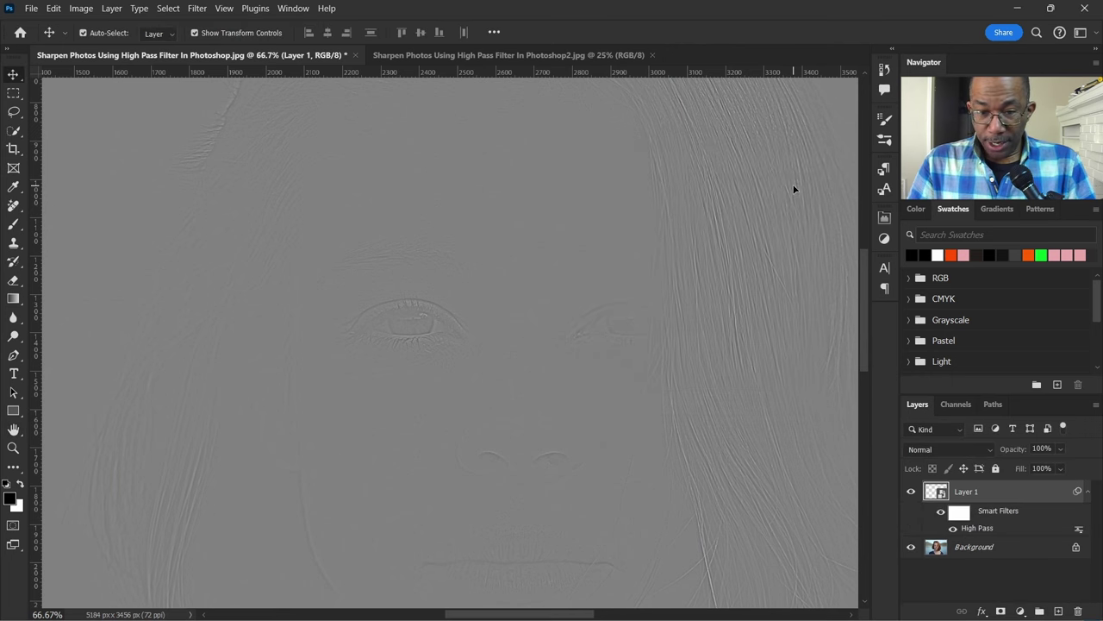
Step: Collapse Layer 1's smart filter list and set its blend mode to Linear Light
scroll(451, 342, "down", 1)
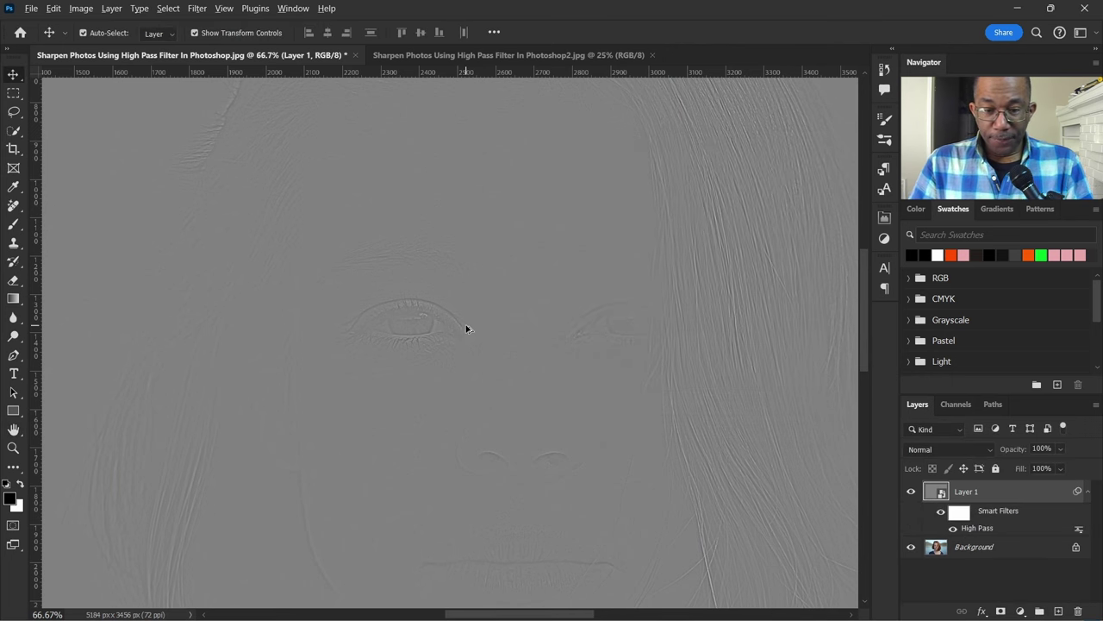
scroll(483, 331, "down", 2)
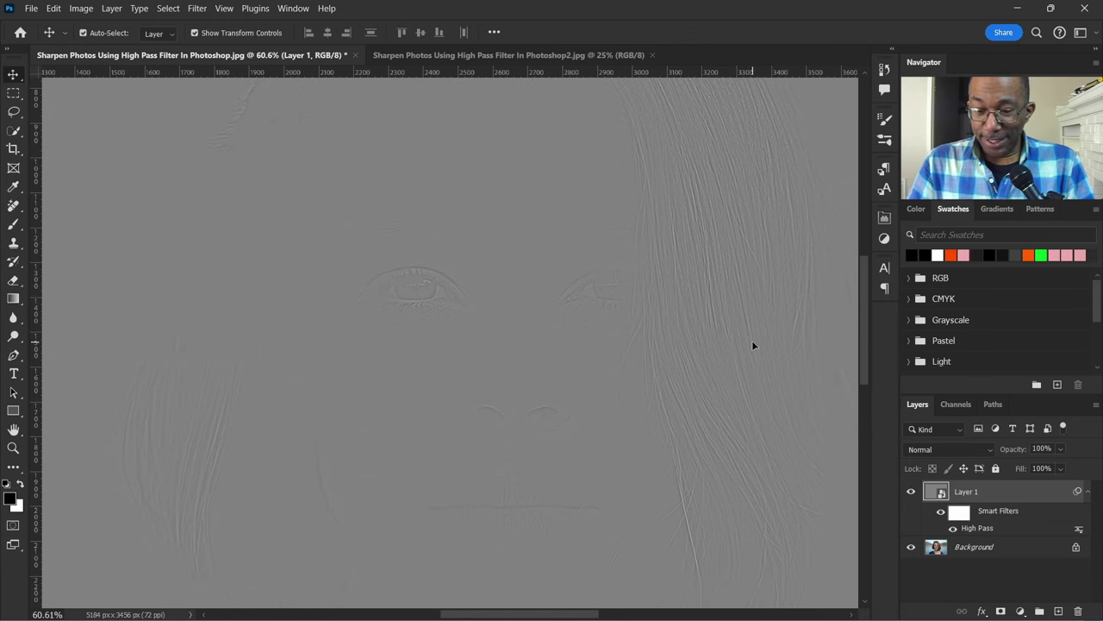
left_click(1089, 492)
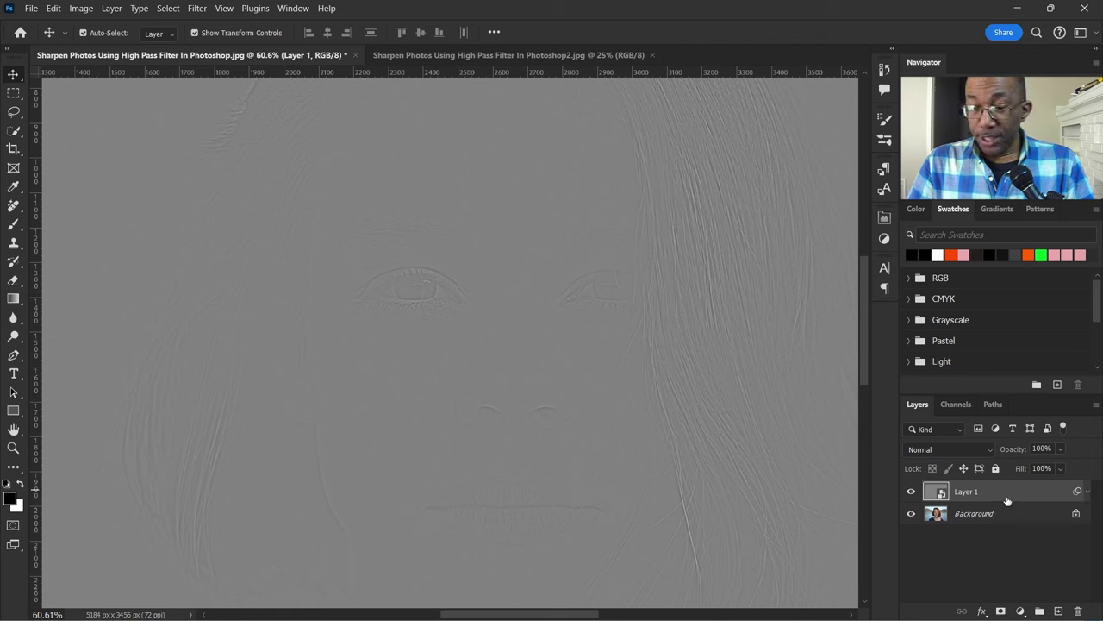
left_click(939, 449)
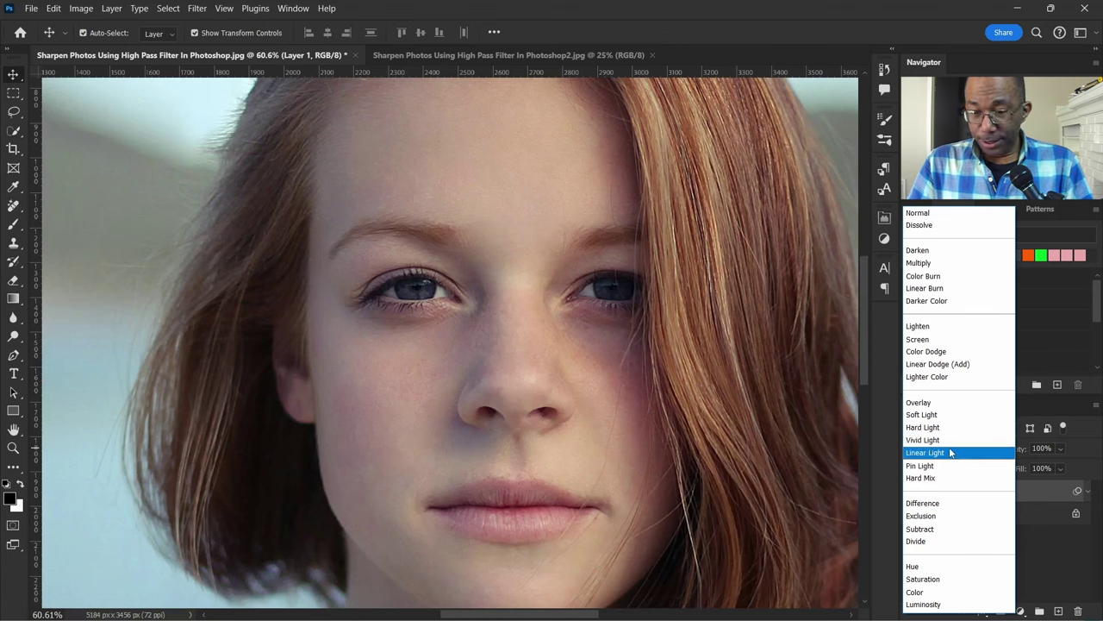
left_click(951, 452)
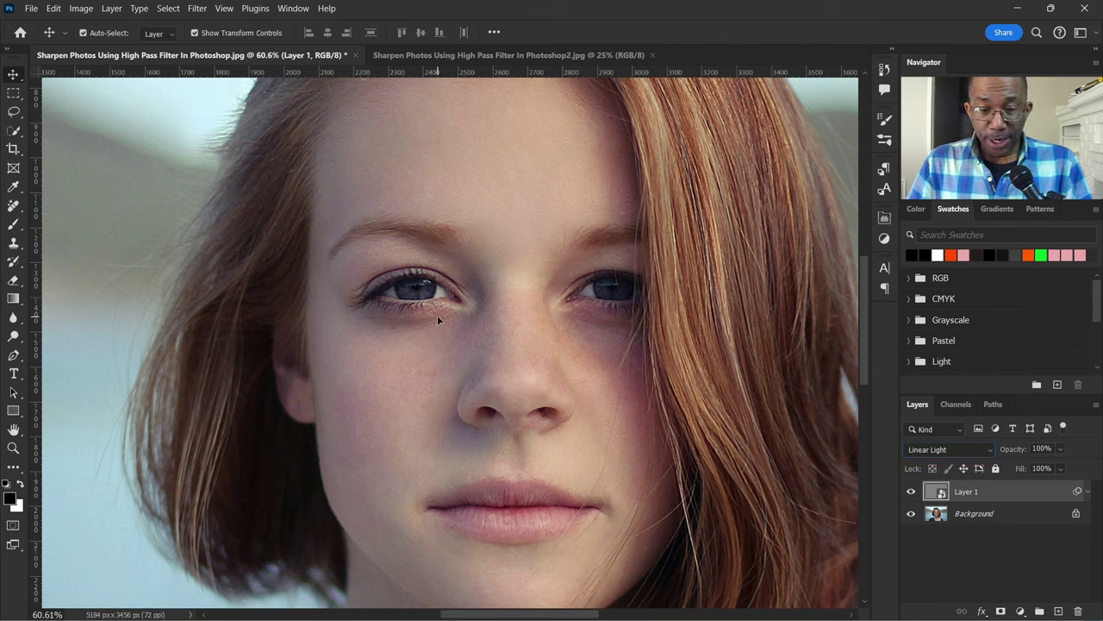
scroll(437, 319, "up", 5)
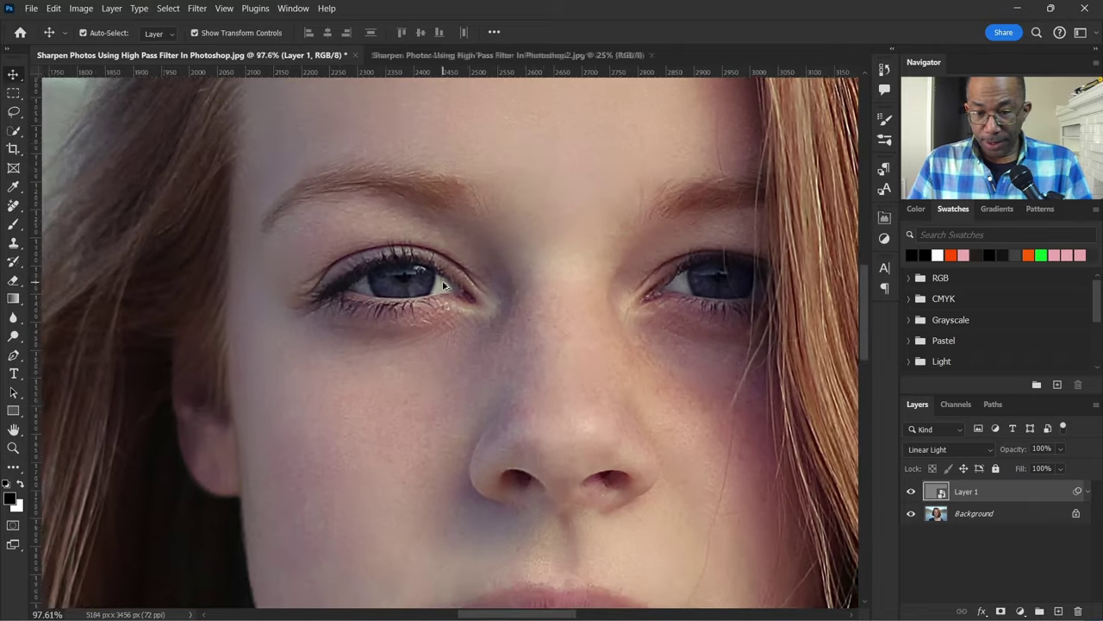
scroll(444, 285, "down", 1)
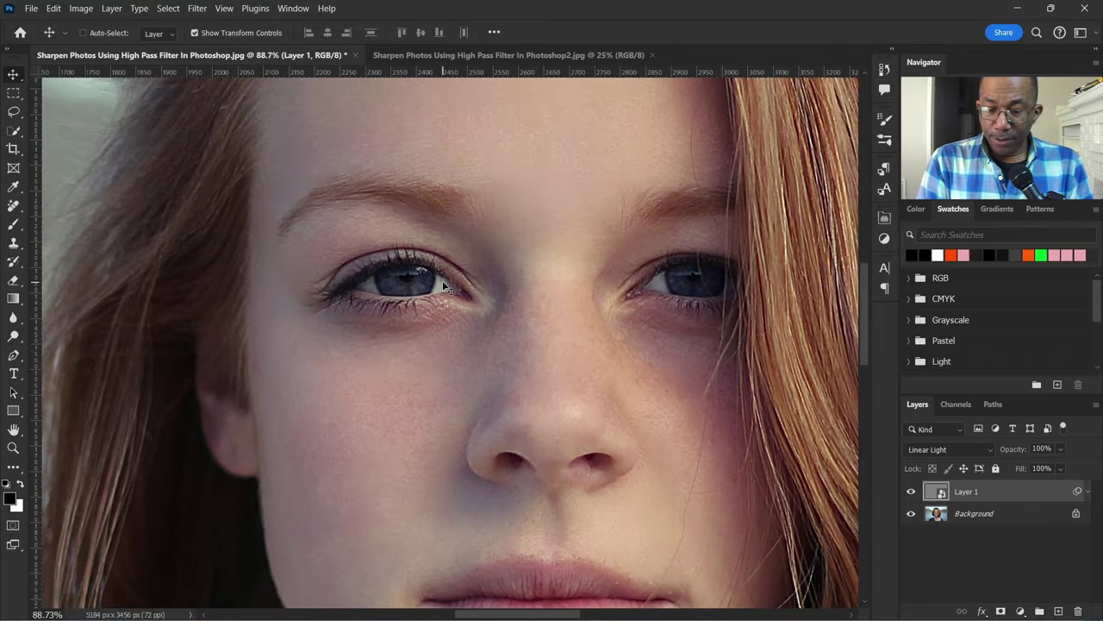
scroll(442, 280, "up", 1)
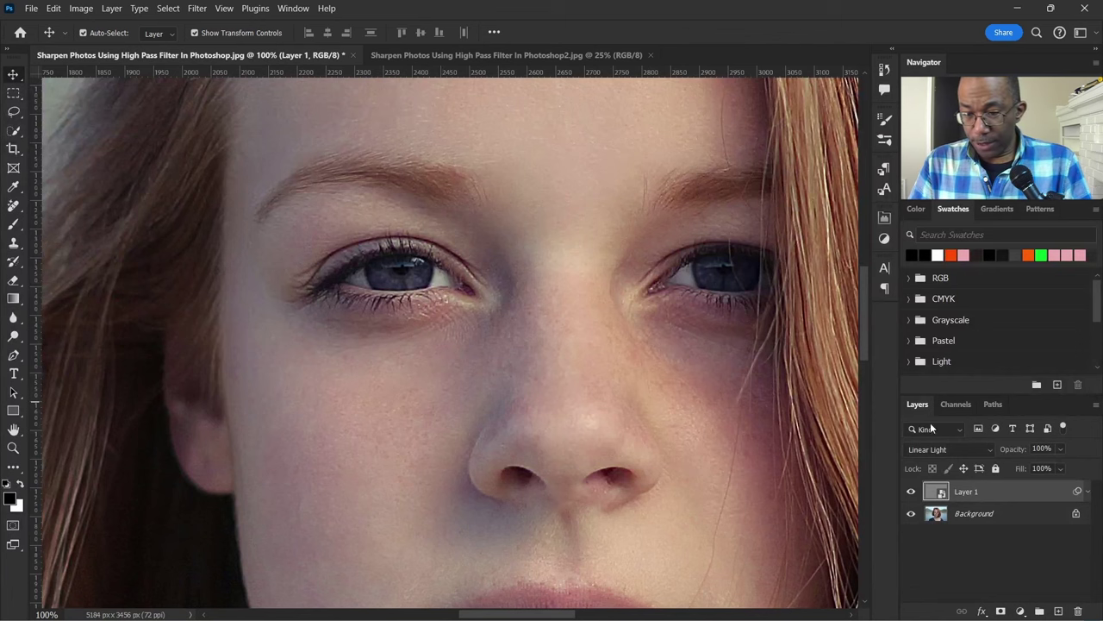
left_click(911, 492)
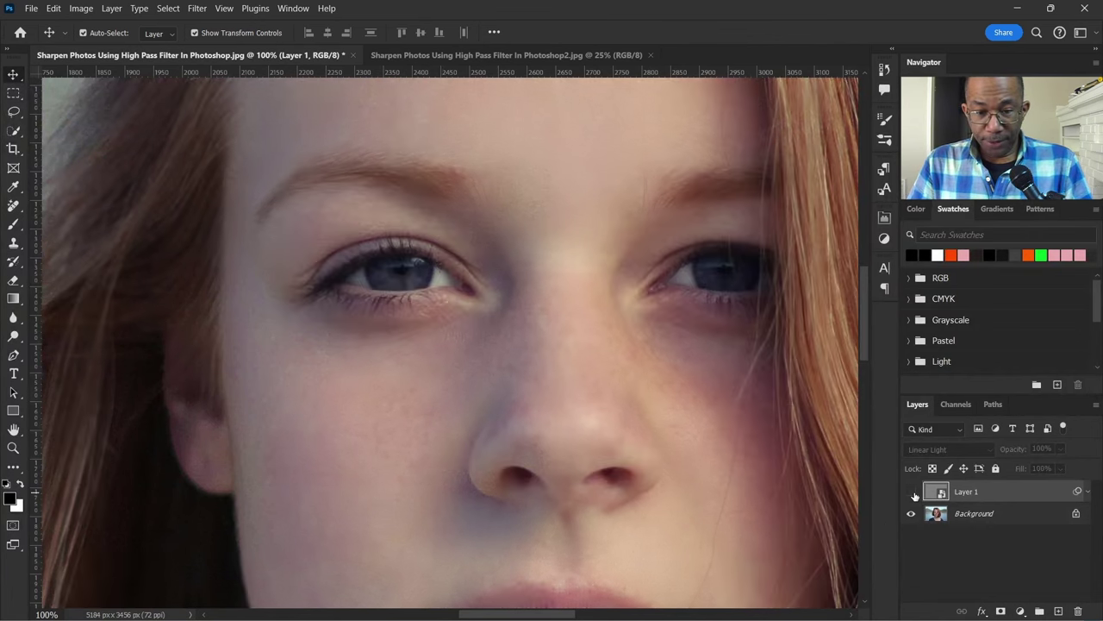
left_click(912, 491)
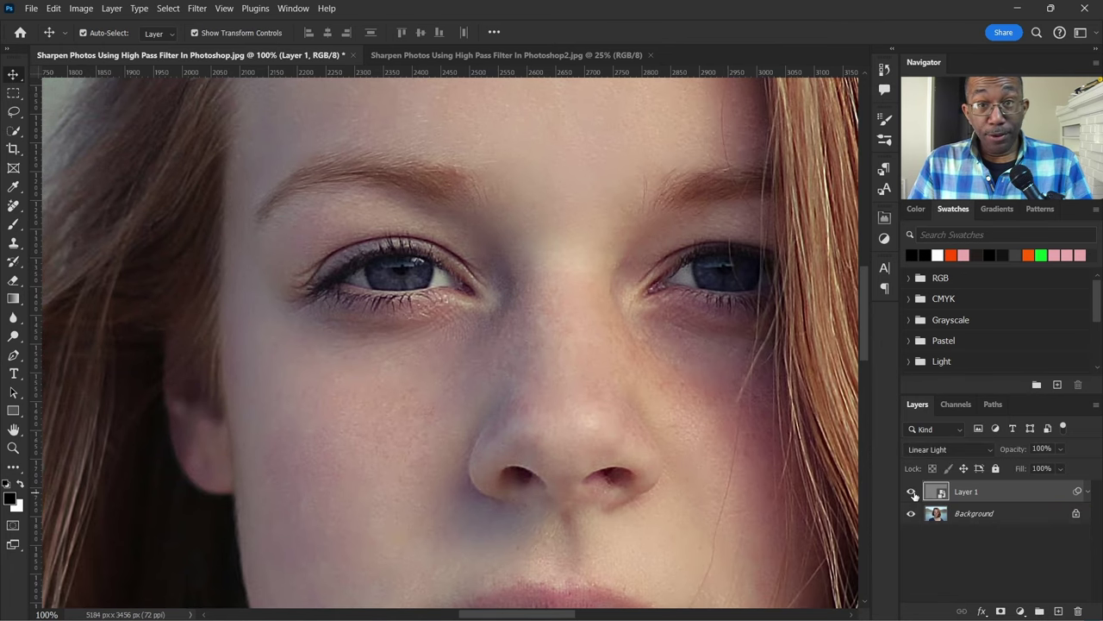
scroll(493, 356, "down", 5)
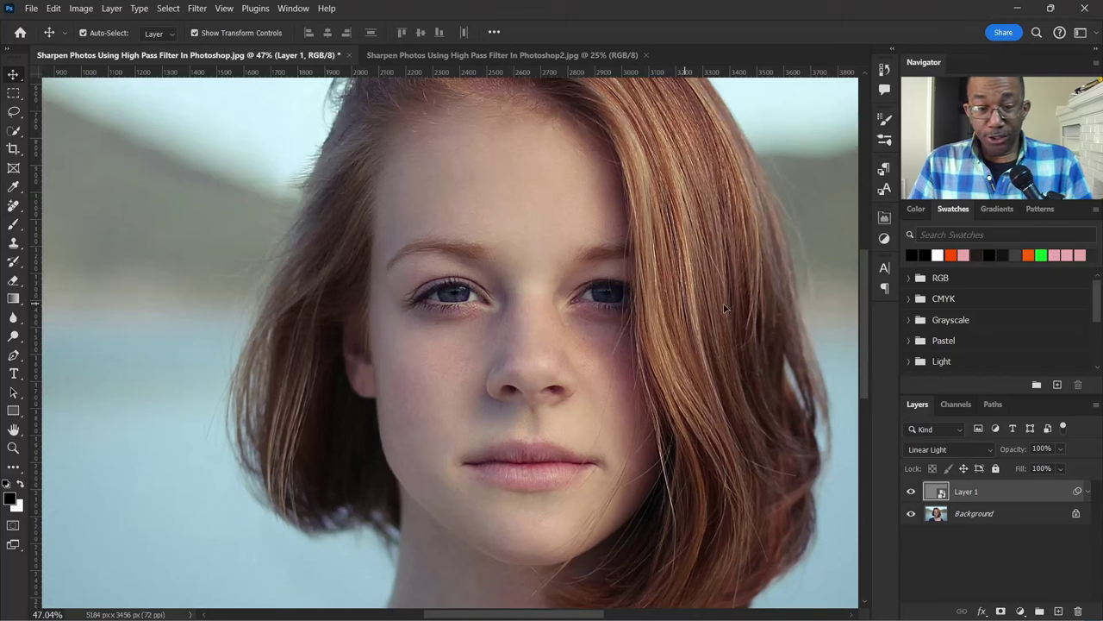
left_click(912, 493)
left_click(912, 492)
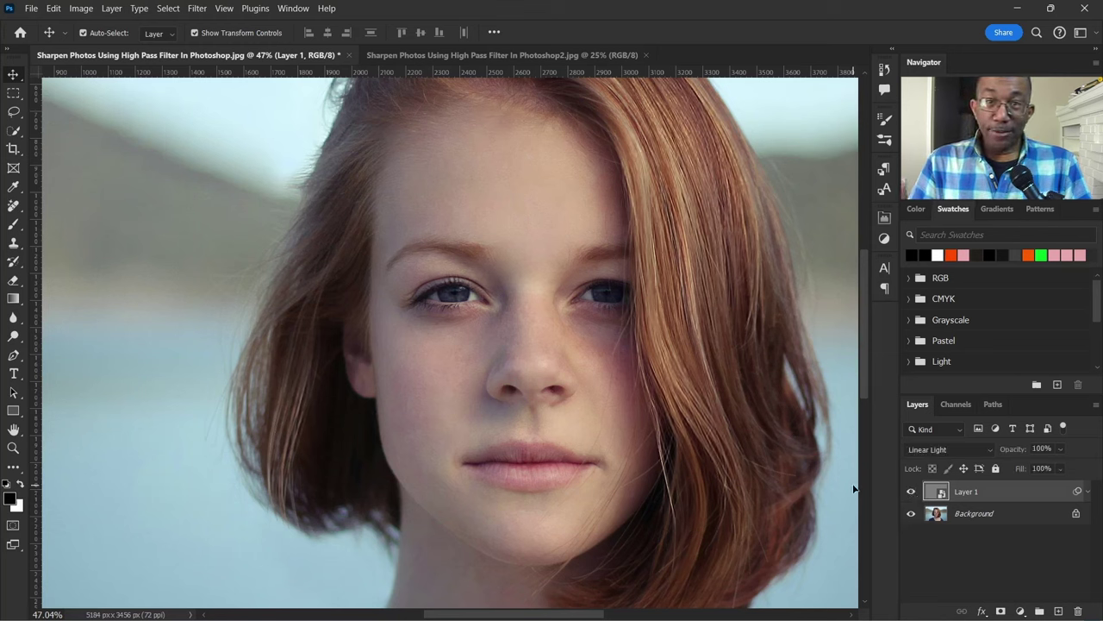
scroll(536, 362, "down", 2)
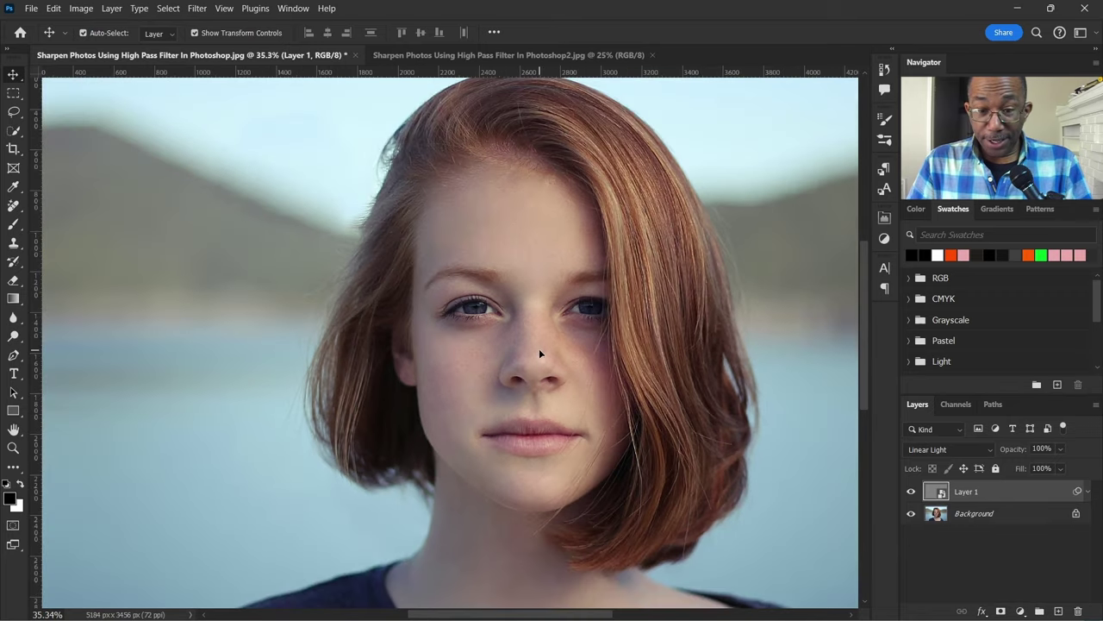
scroll(483, 250, "up", 1)
scroll(517, 306, "down", 1)
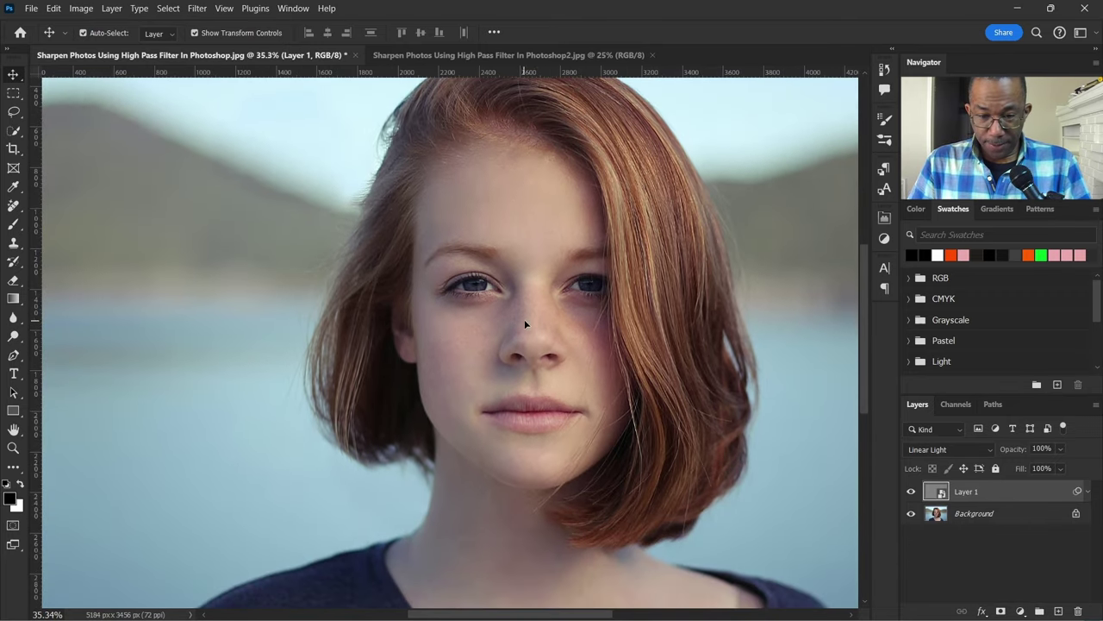
scroll(621, 457, "down", 1)
scroll(627, 459, "down", 1)
scroll(595, 362, "up", 1)
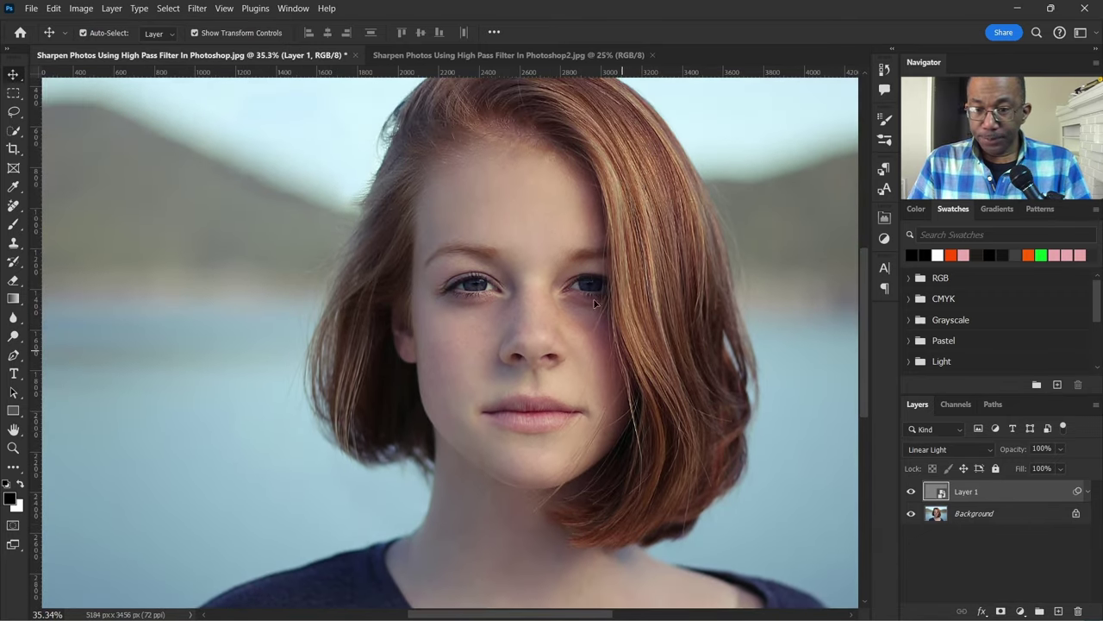
scroll(572, 276, "up", 5)
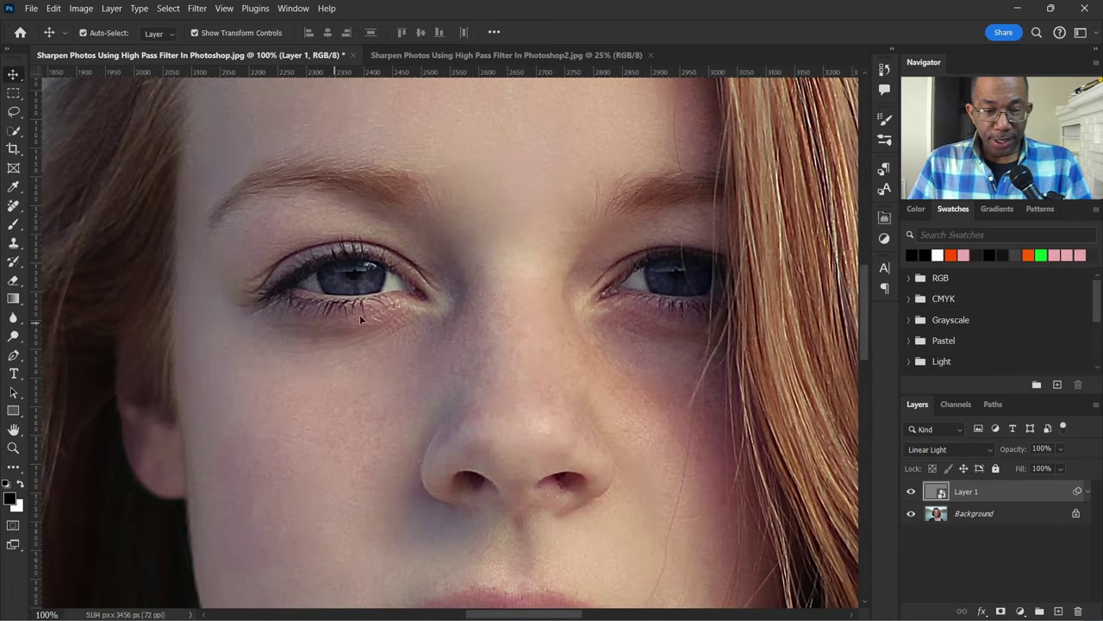
left_click(912, 491)
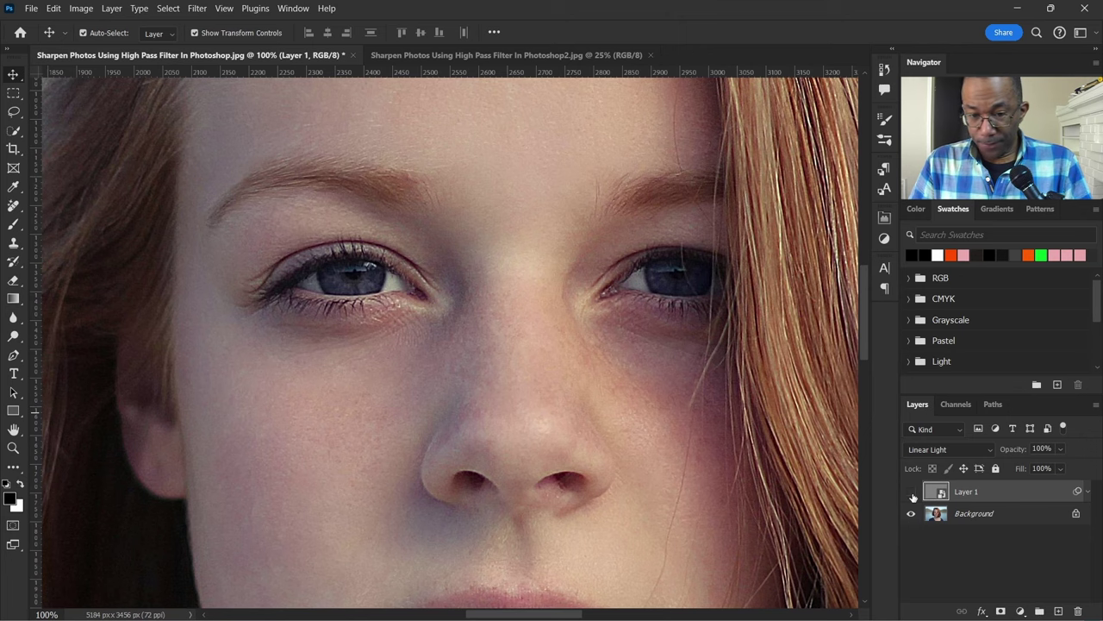
left_click(912, 493)
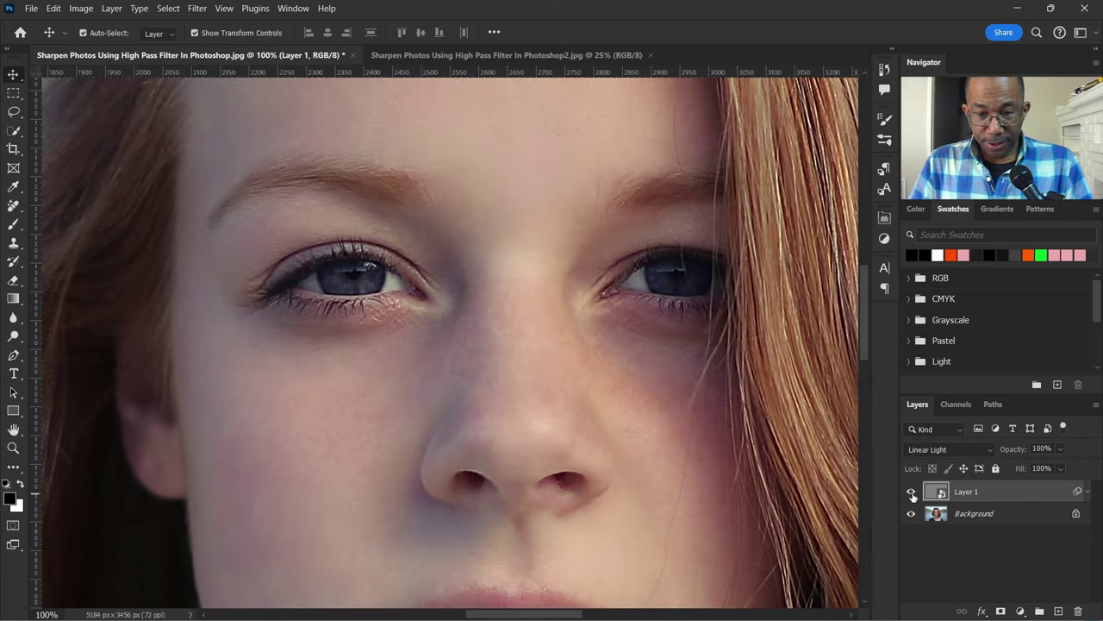
scroll(505, 319, "down", 10)
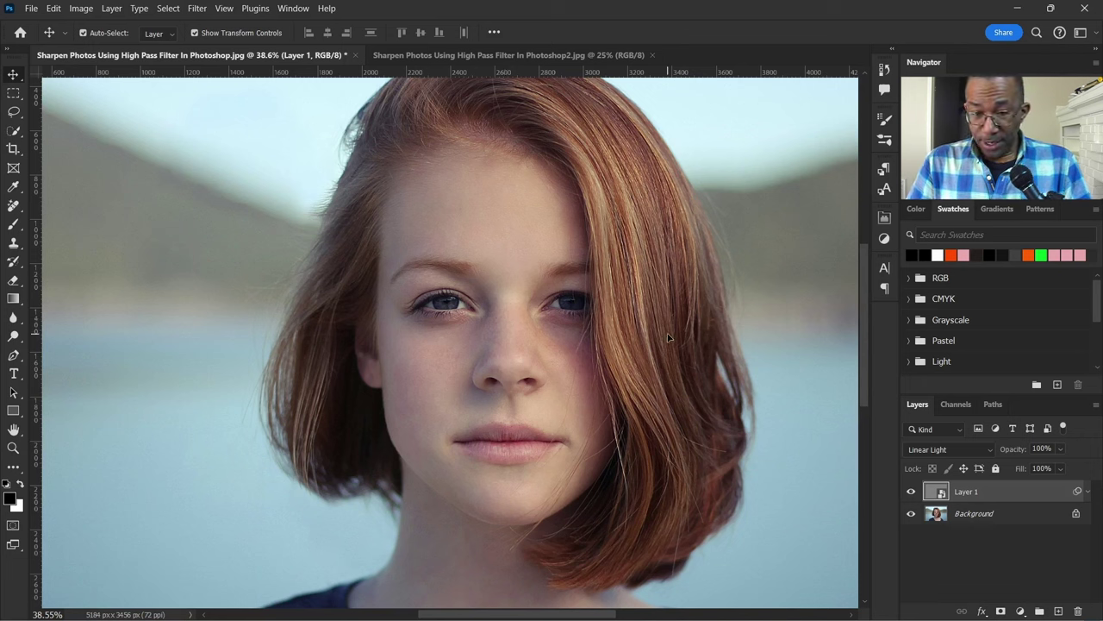
scroll(629, 349, "up", 1)
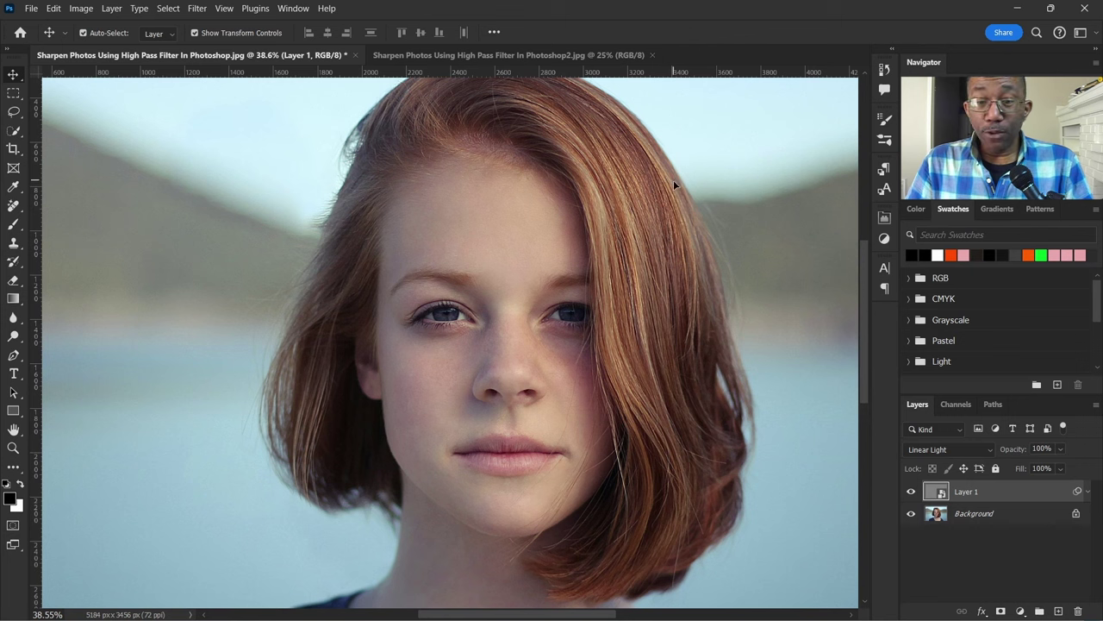
left_click(459, 55)
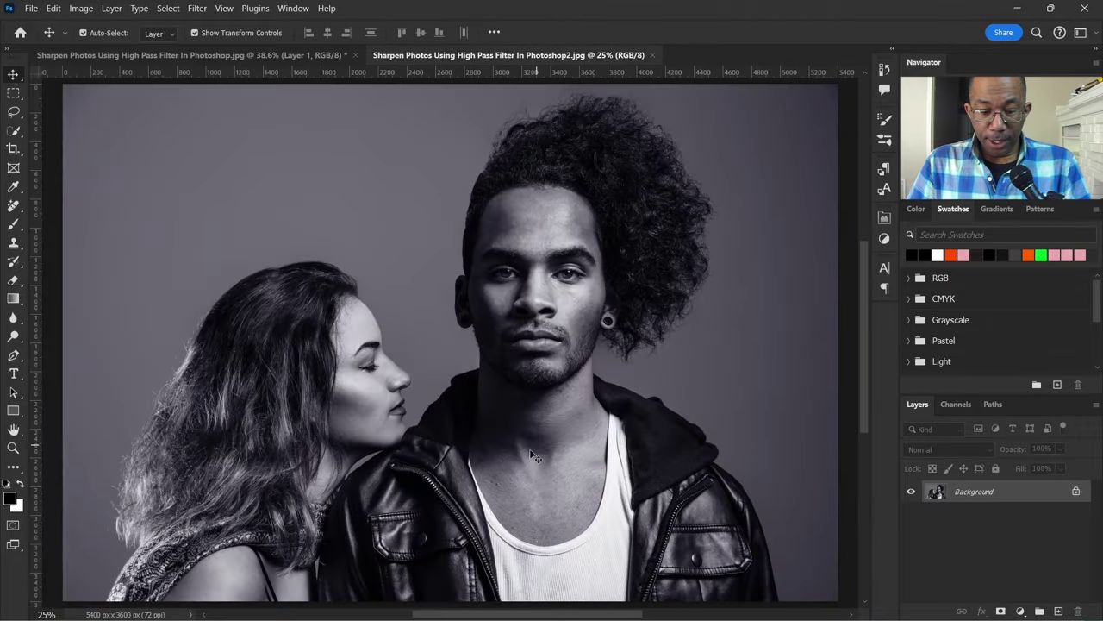
Step: Pan and scroll the black-and-white couple photo to bring the man's face into view
scroll(558, 376, "up", 3)
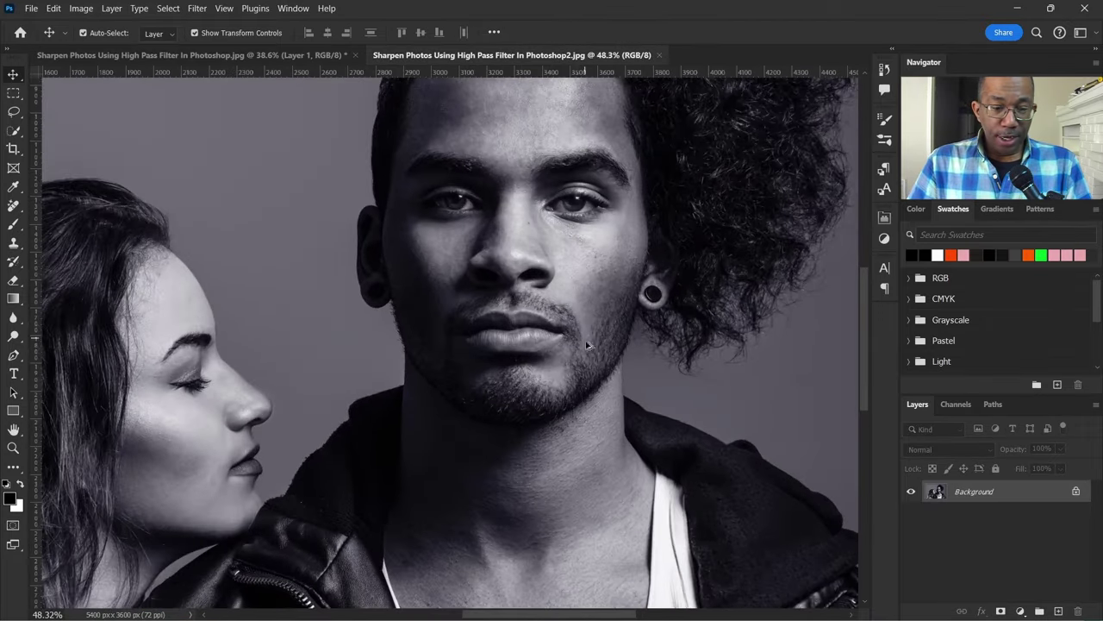
scroll(589, 349, "up", 2)
scroll(629, 375, "down", 2)
scroll(628, 405, "up", 1)
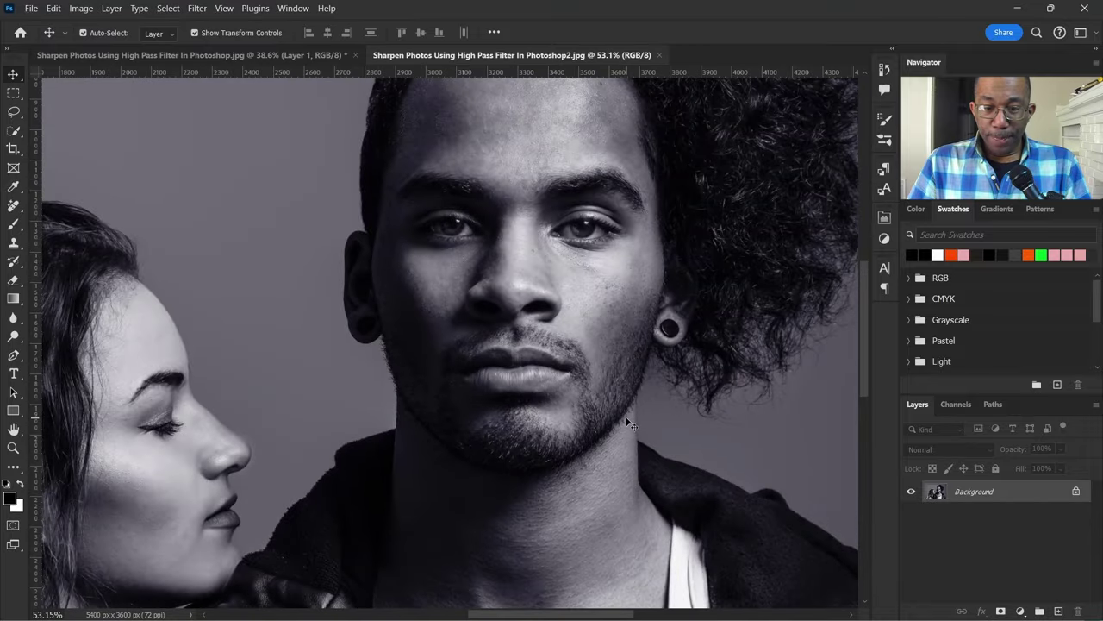
scroll(629, 424, "down", 1)
scroll(612, 460, "down", 1)
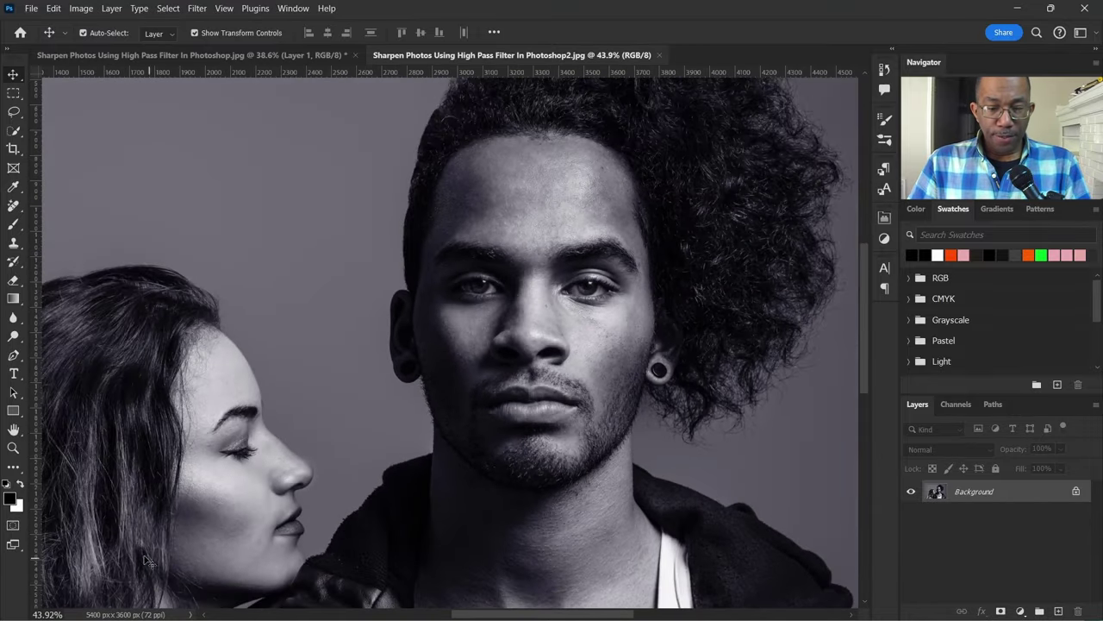
scroll(146, 560, "down", 5)
scroll(198, 468, "left", 3)
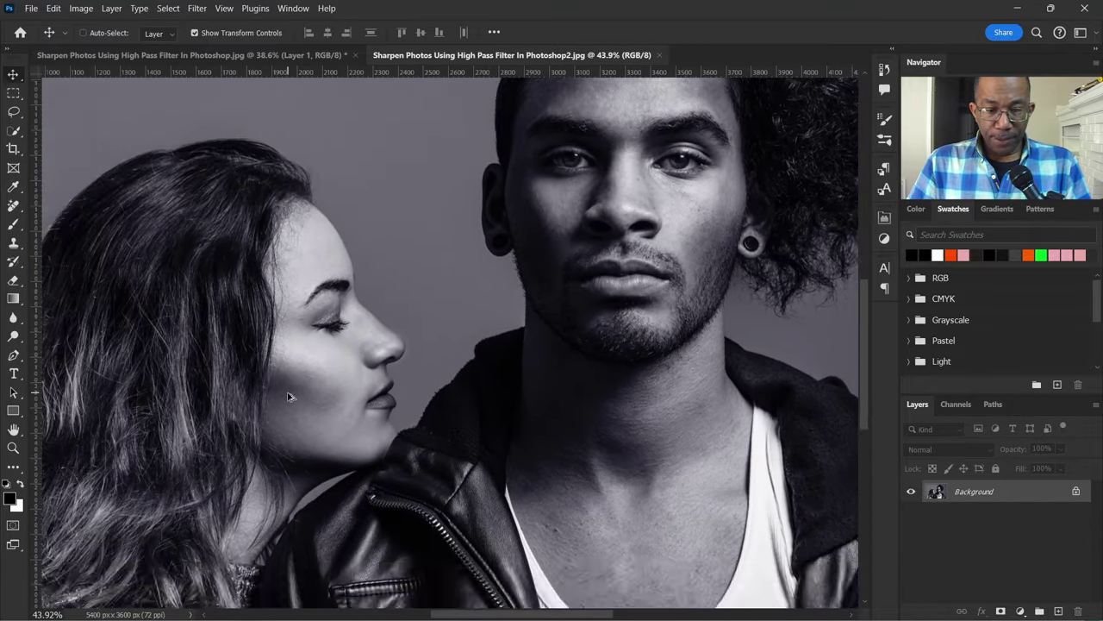
scroll(290, 396, "up", 1)
scroll(302, 398, "down", 1)
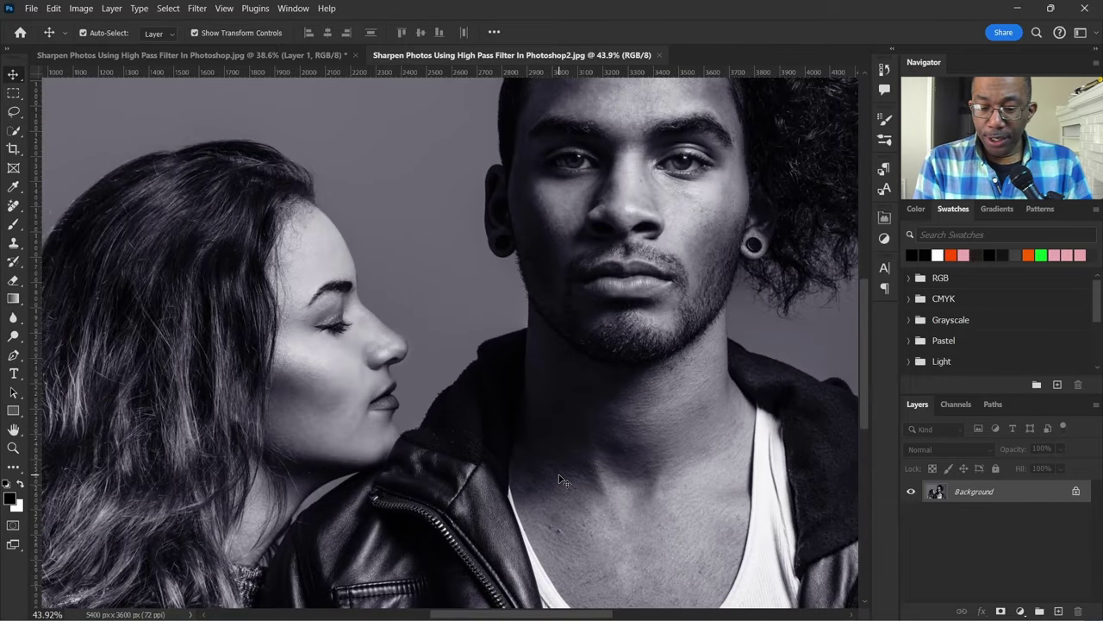
scroll(560, 480, "down", 1)
scroll(560, 481, "up", 2)
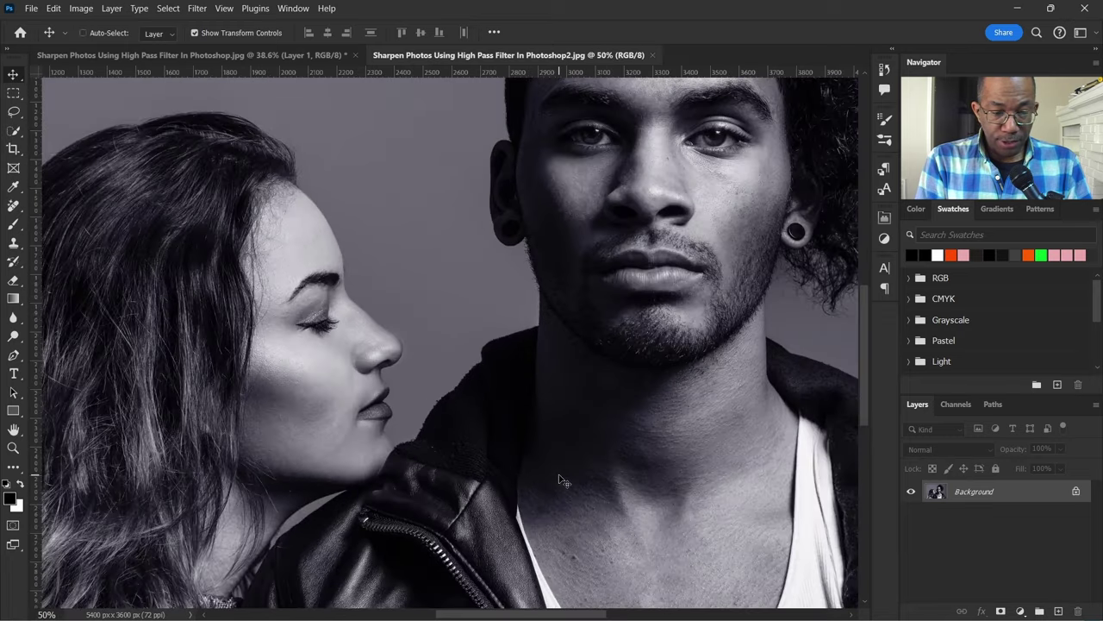
scroll(561, 481, "up", 1)
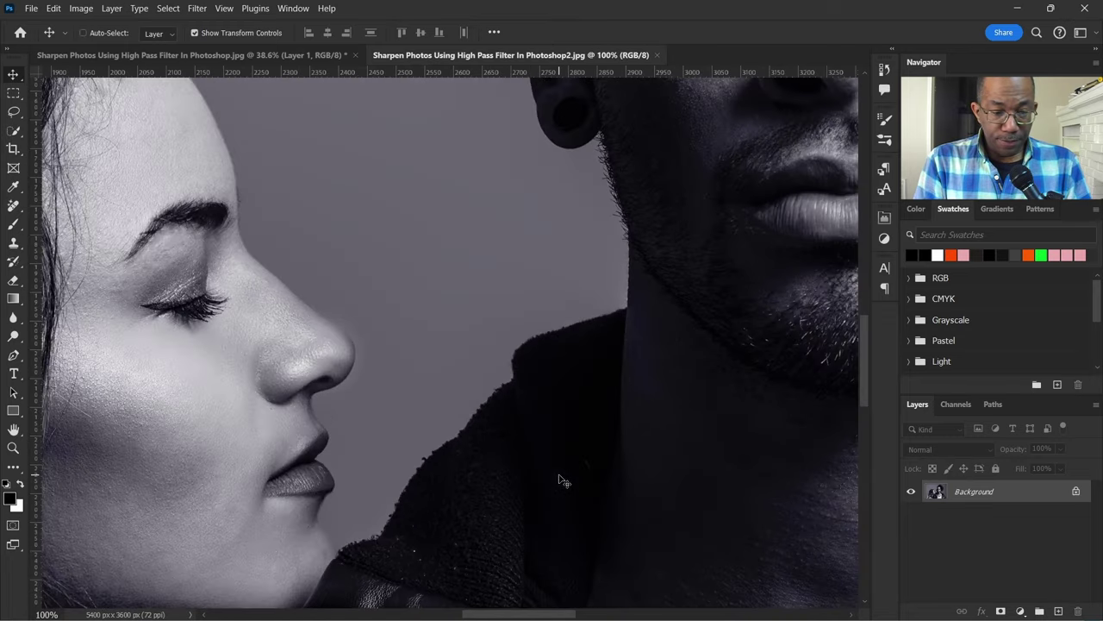
left_click_drag(560, 480, 417, 517)
scroll(417, 517, "up", 5)
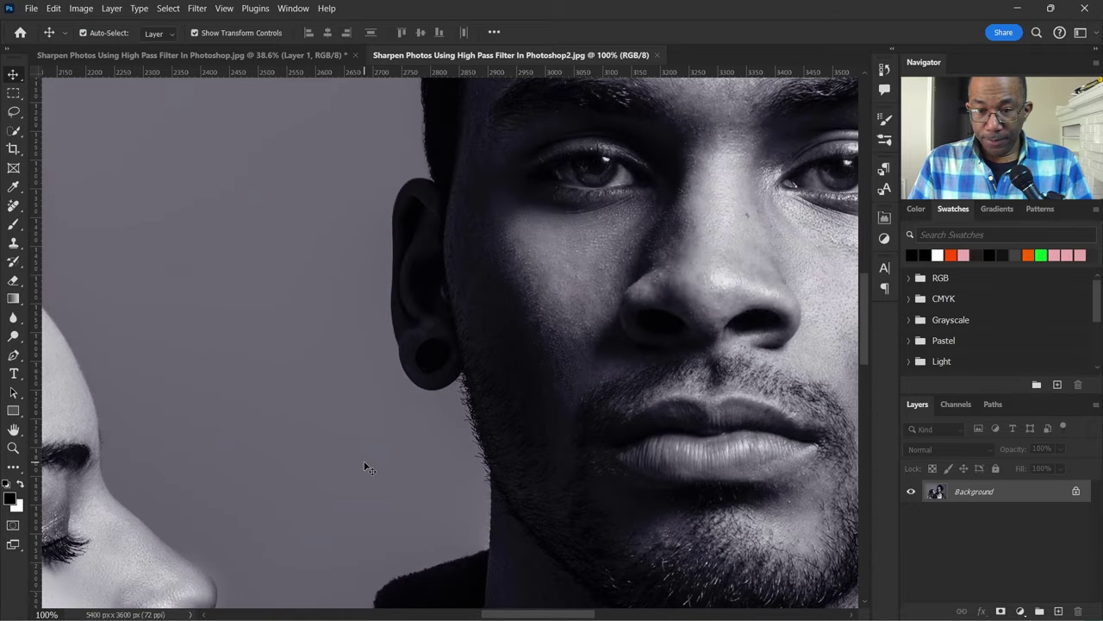
scroll(353, 475, "down", 4)
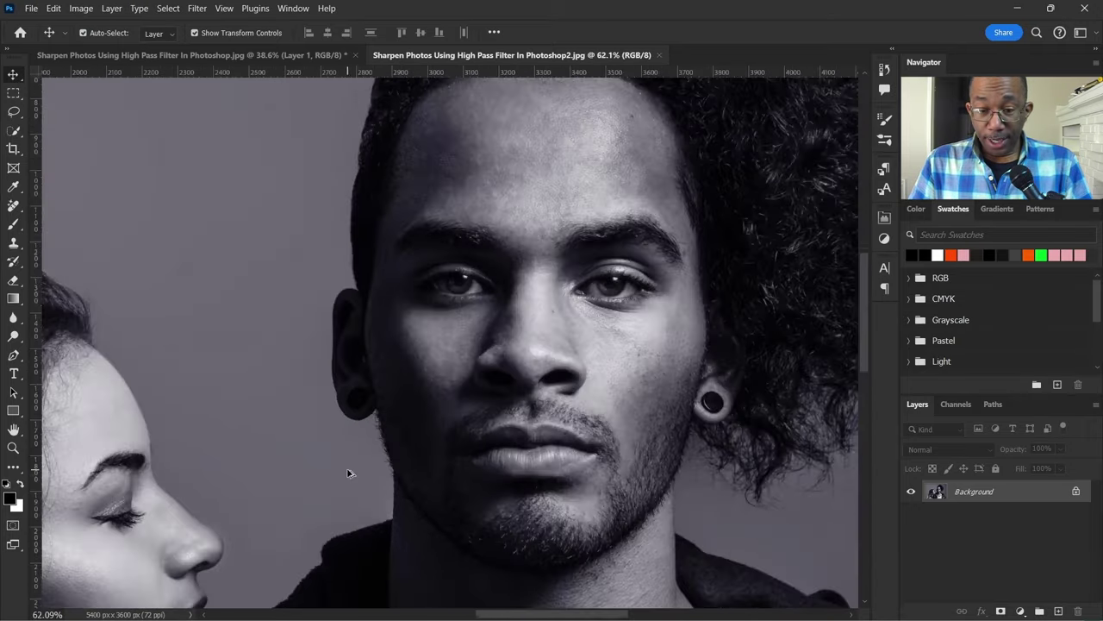
scroll(414, 477, "down", 3)
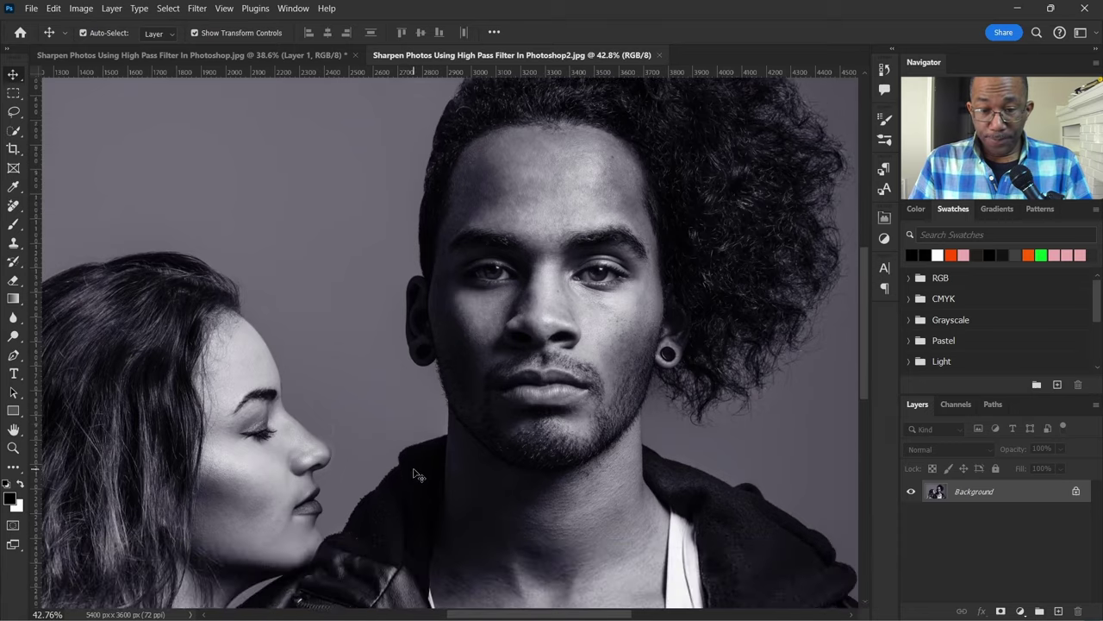
scroll(368, 466, "left", 1)
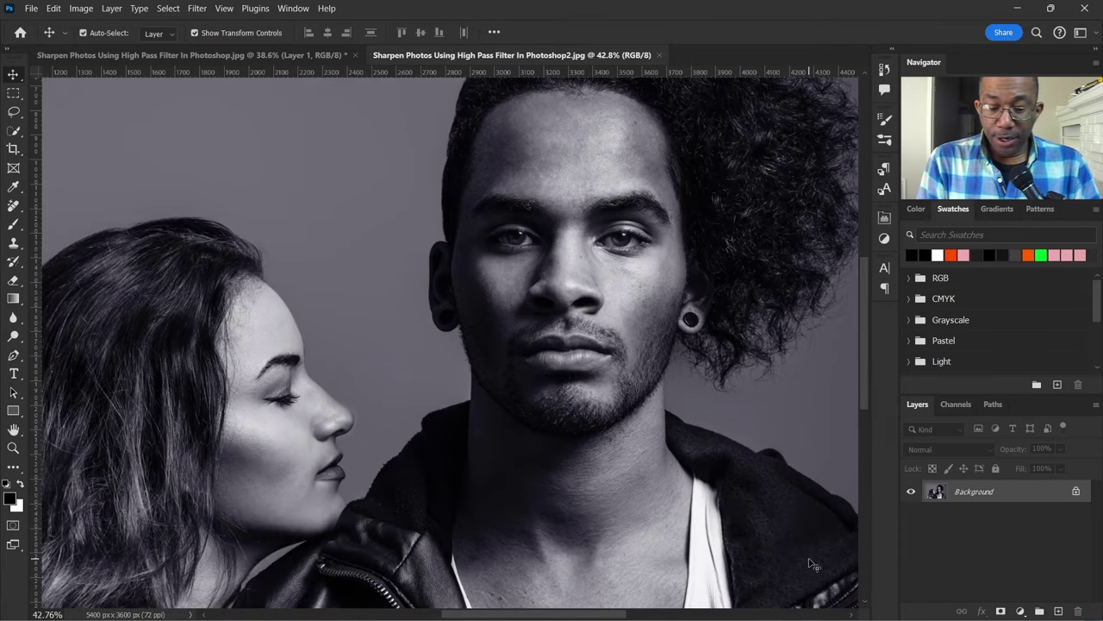
Step: Duplicate the couple photo's Background layer and convert the copy for smart filters
key("ctrl+j")
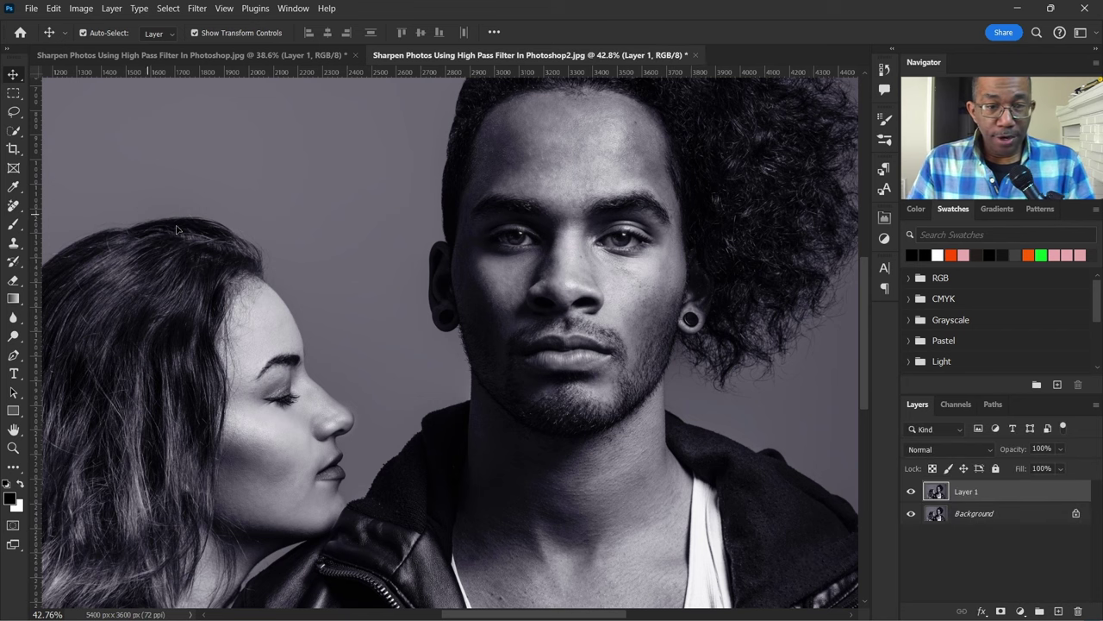
left_click(197, 8)
left_click(238, 42)
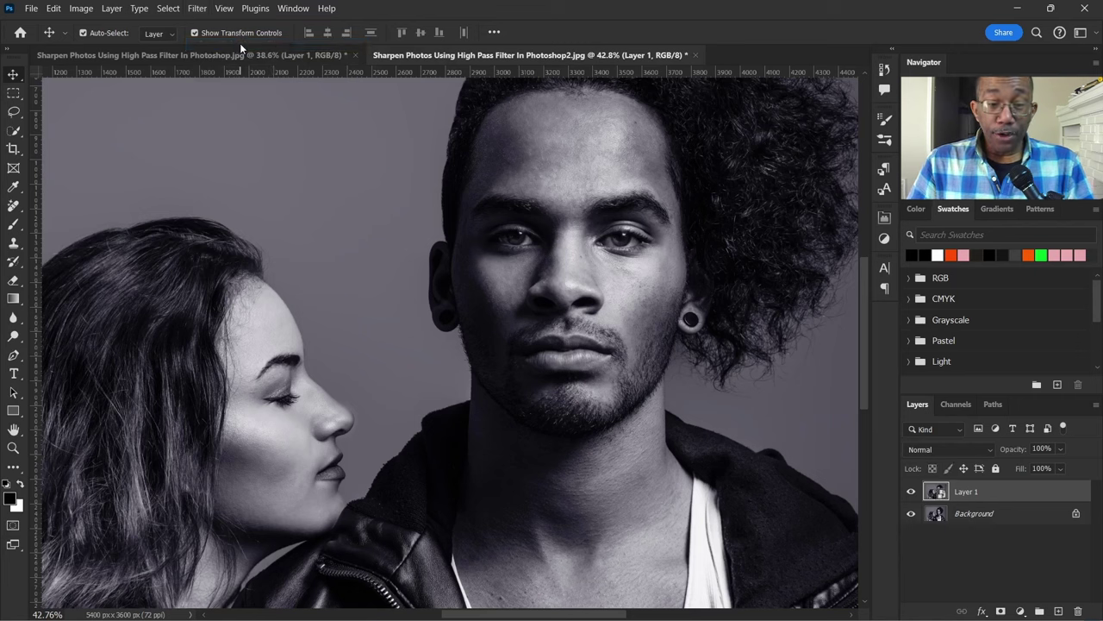
left_click(198, 8)
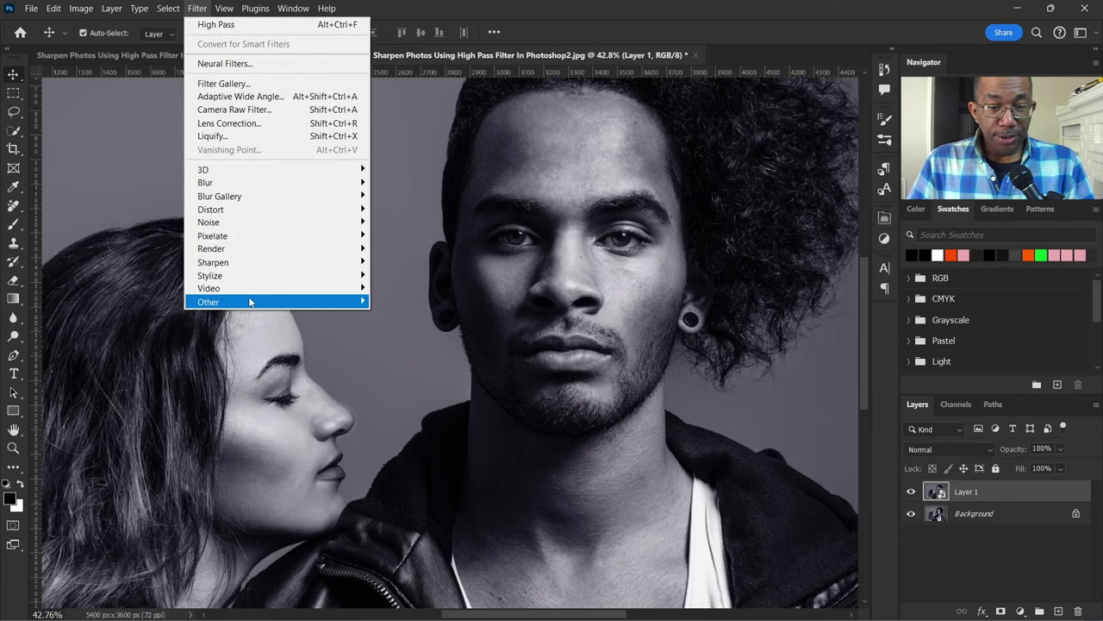
Step: Apply High Pass to the couple photo's Layer 1, settling the radius at 3.1 pixels
mouse_move(250, 302)
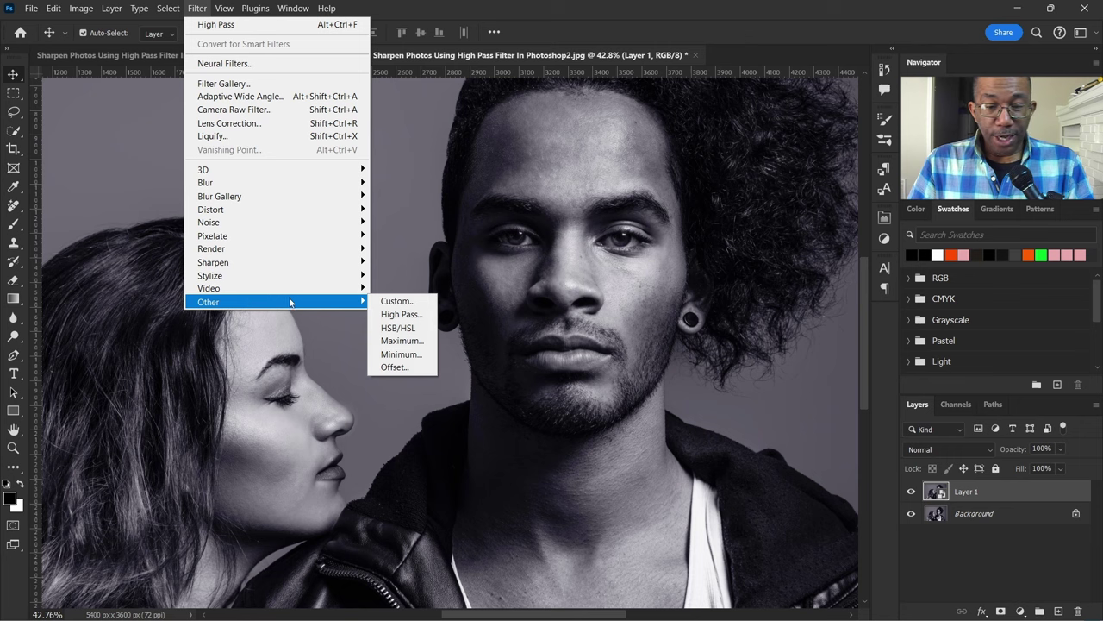
left_click(392, 316)
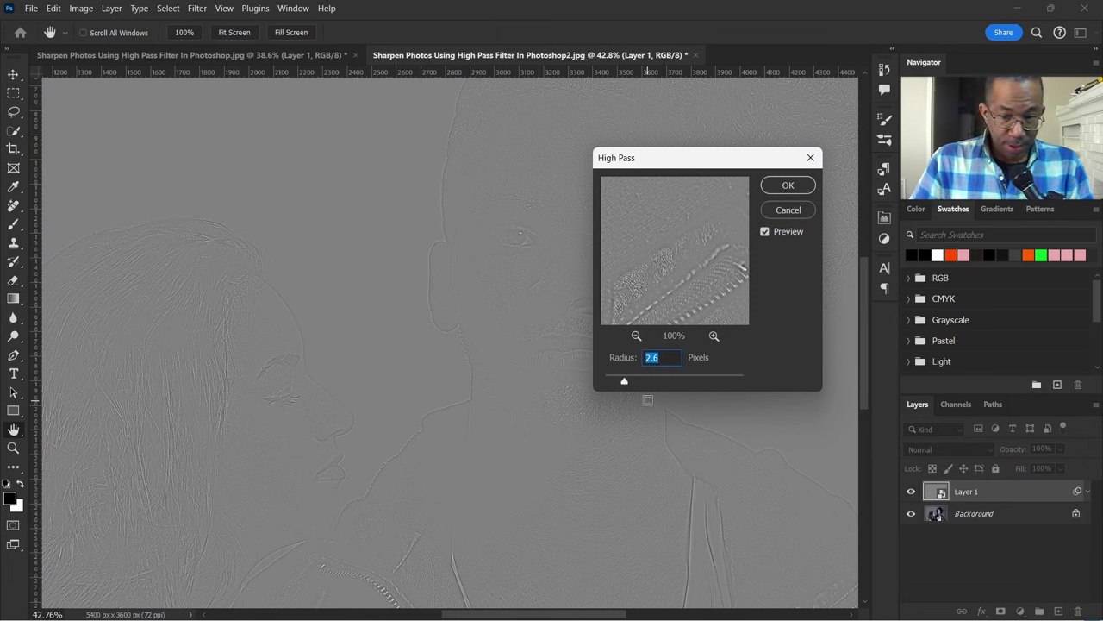
left_click_drag(628, 388, 632, 384)
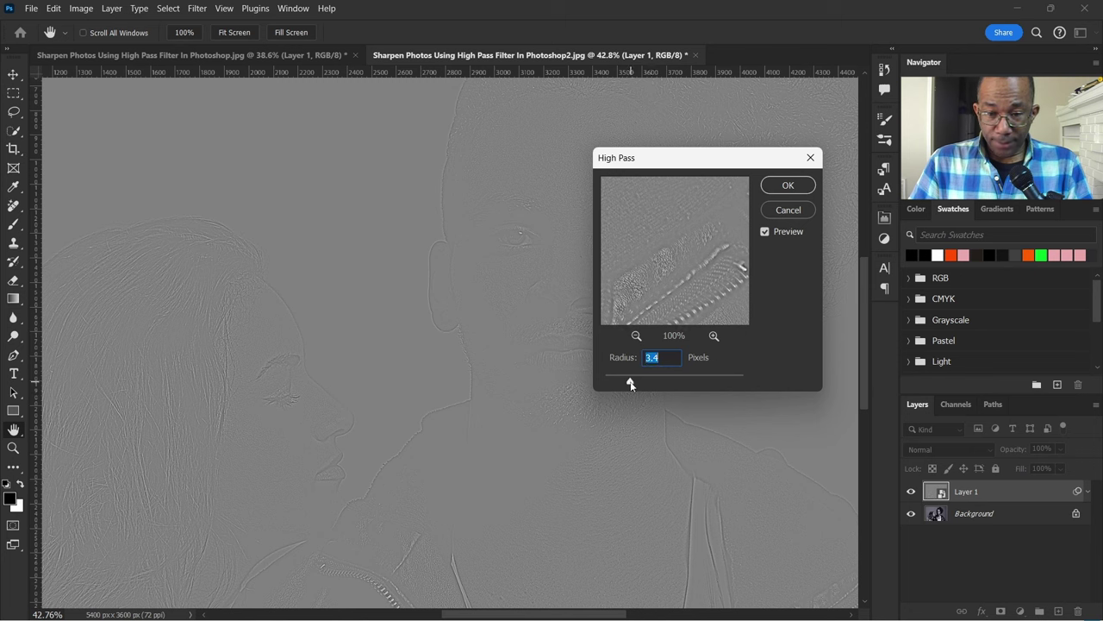
left_click_drag(630, 385, 628, 387)
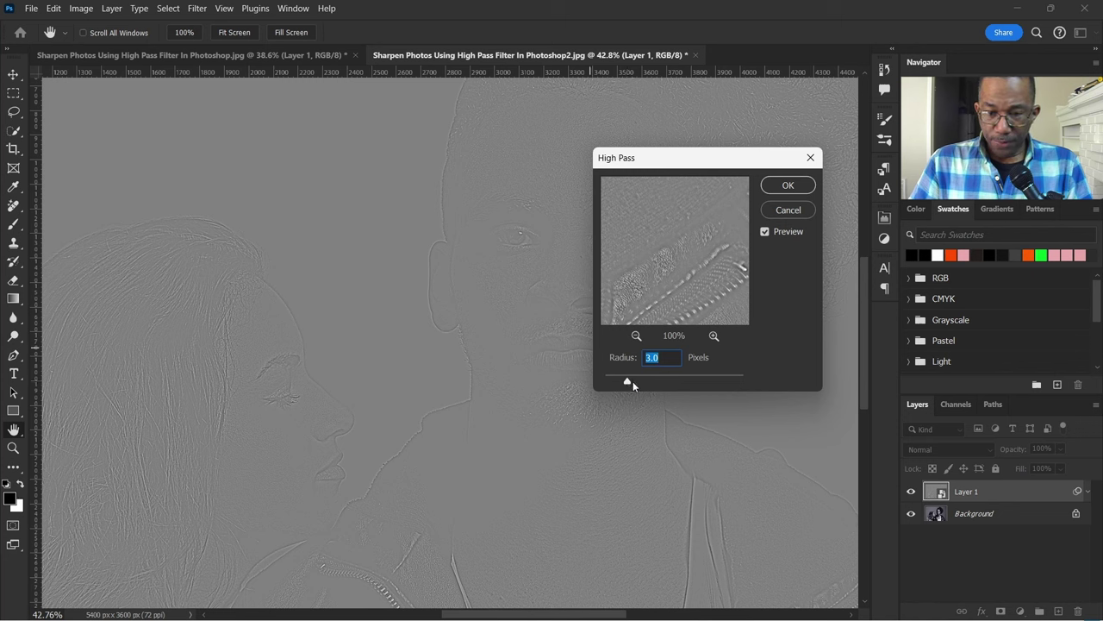
left_click_drag(633, 381, 631, 382)
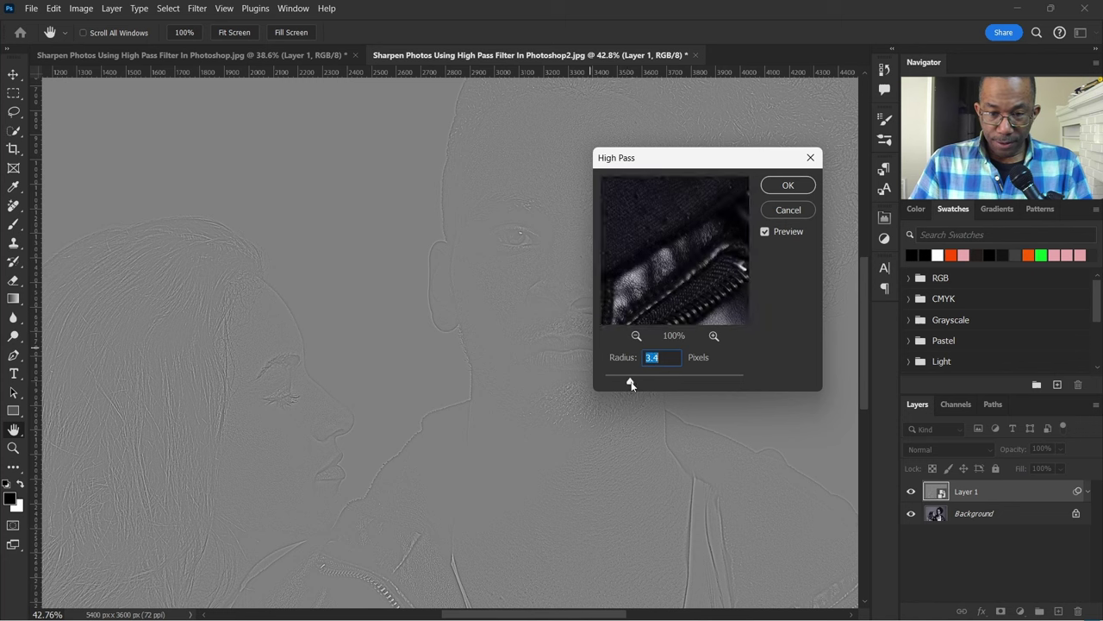
left_click_drag(631, 386, 627, 383)
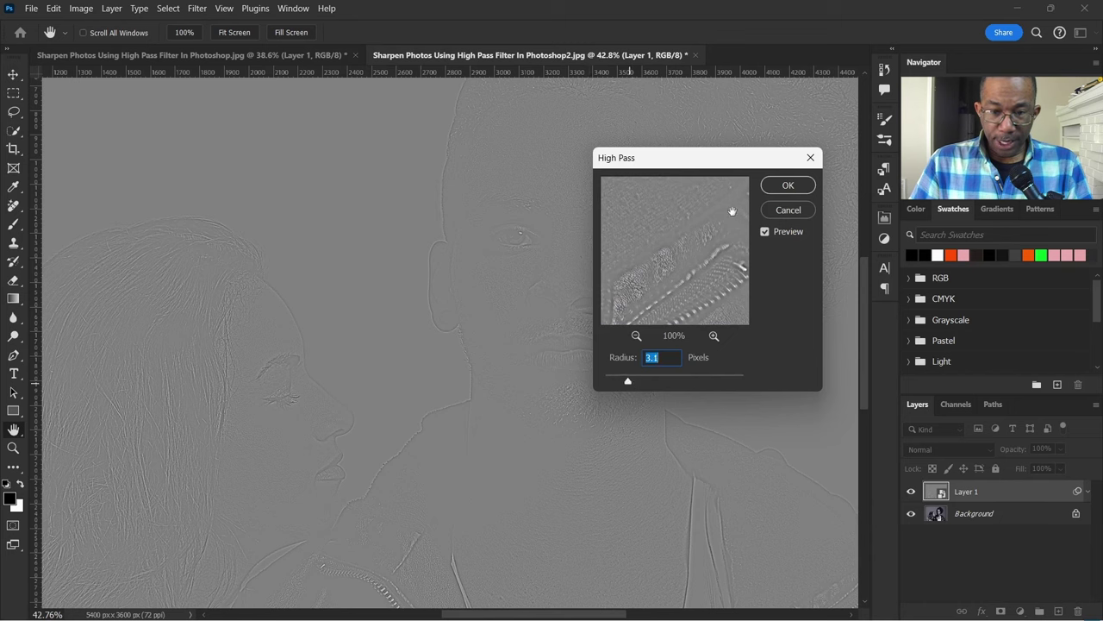
left_click(799, 189)
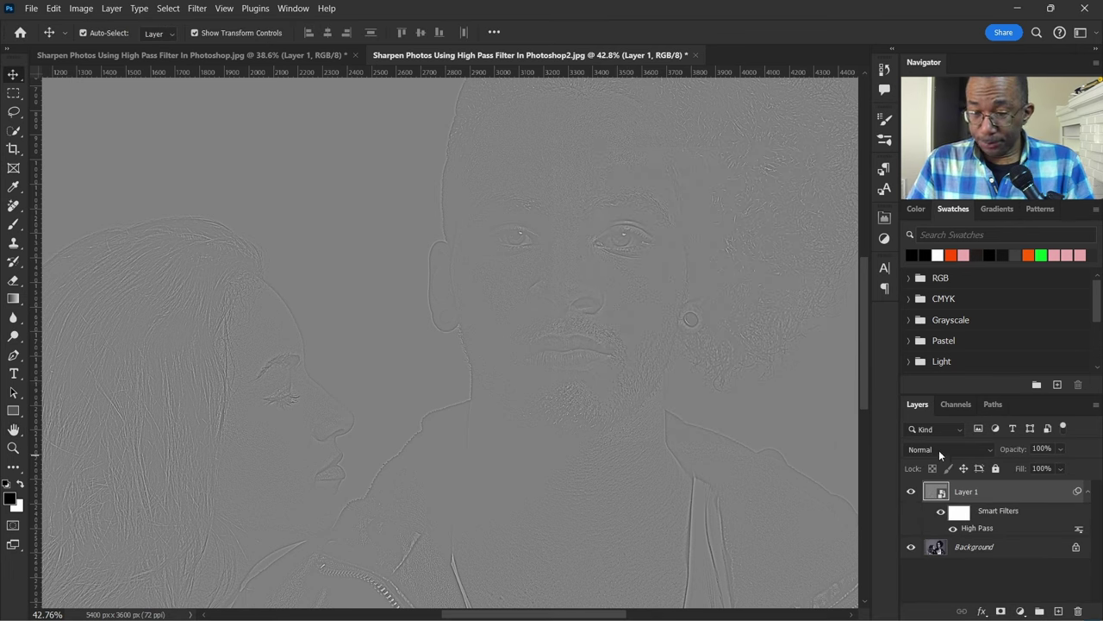
Step: Set Layer 1 to Linear Light, then hide and show it to compare the sharpening
left_click(940, 447)
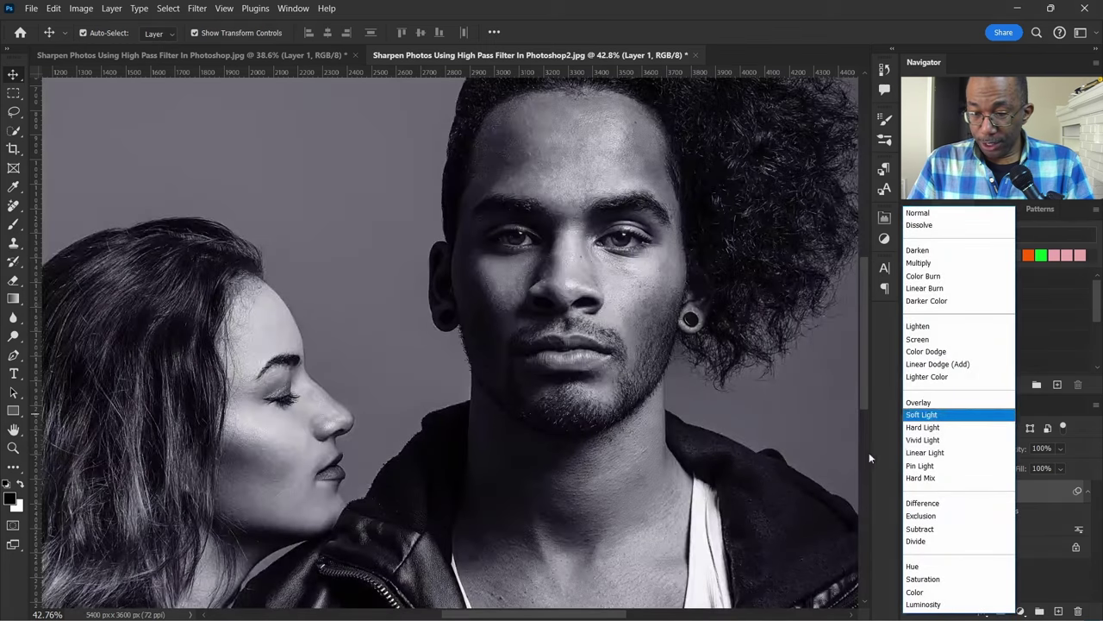
left_click(932, 457)
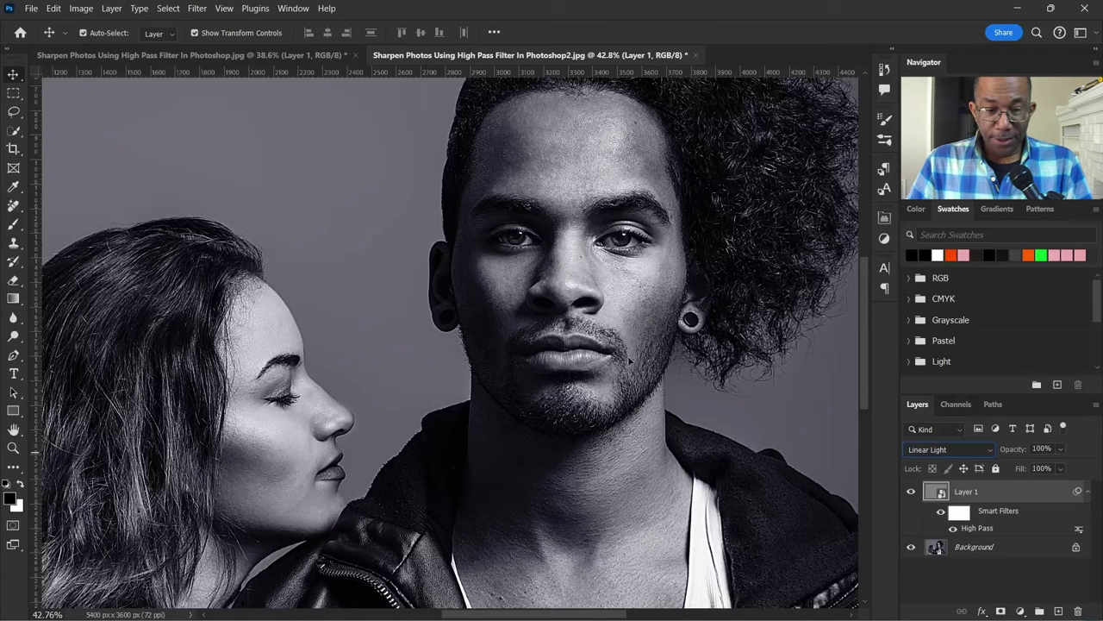
left_click(911, 492)
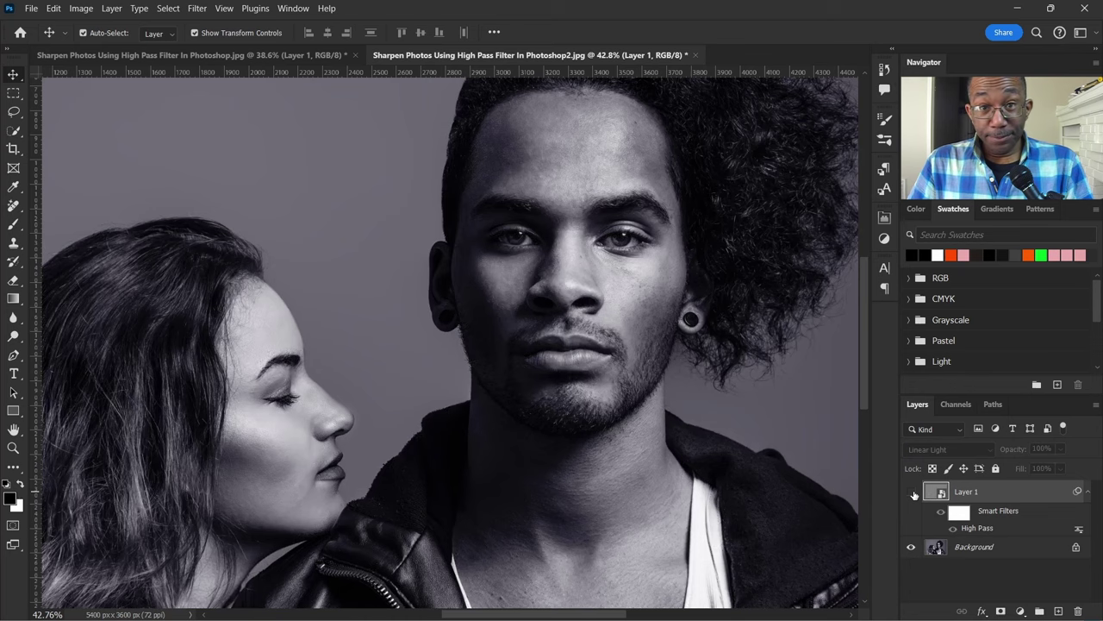
left_click(912, 492)
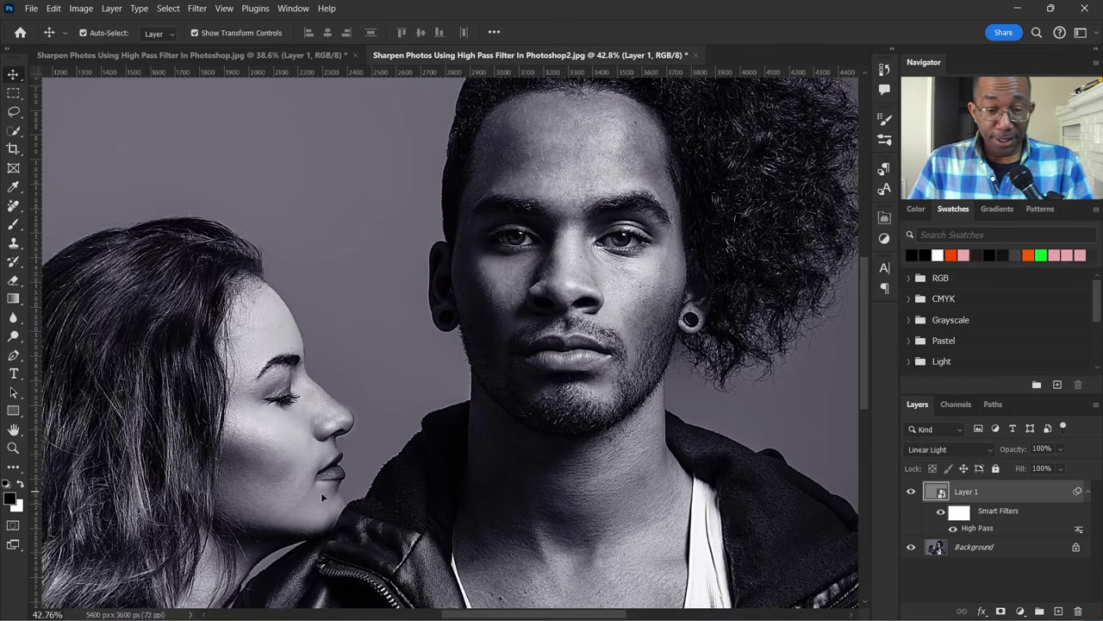
scroll(311, 467, "down", 3)
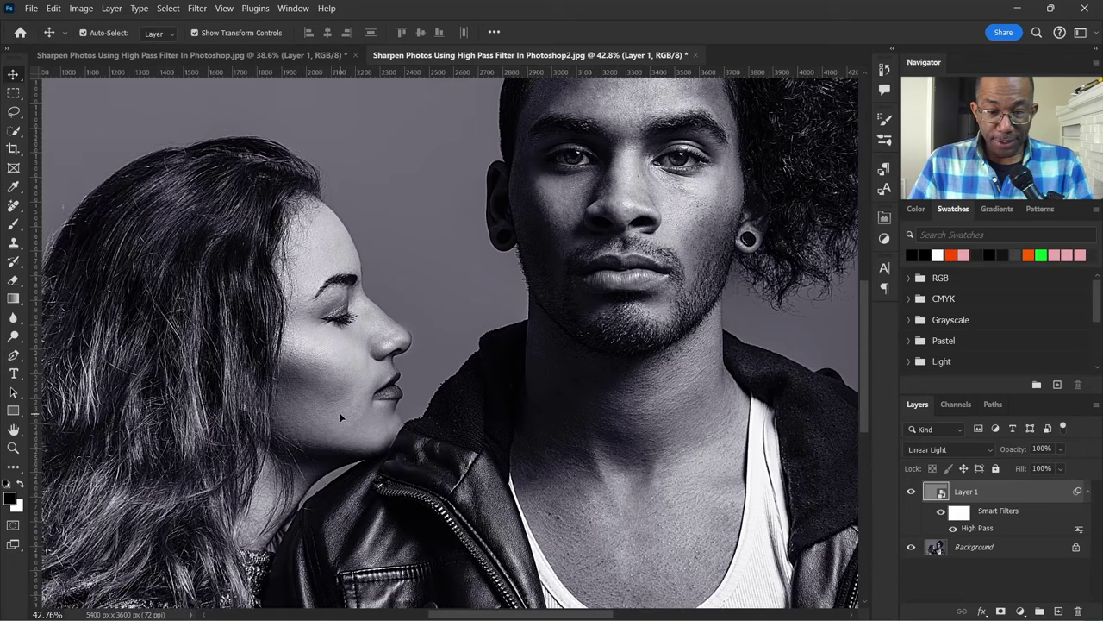
scroll(295, 364, "up", 5)
scroll(360, 324, "up", 3)
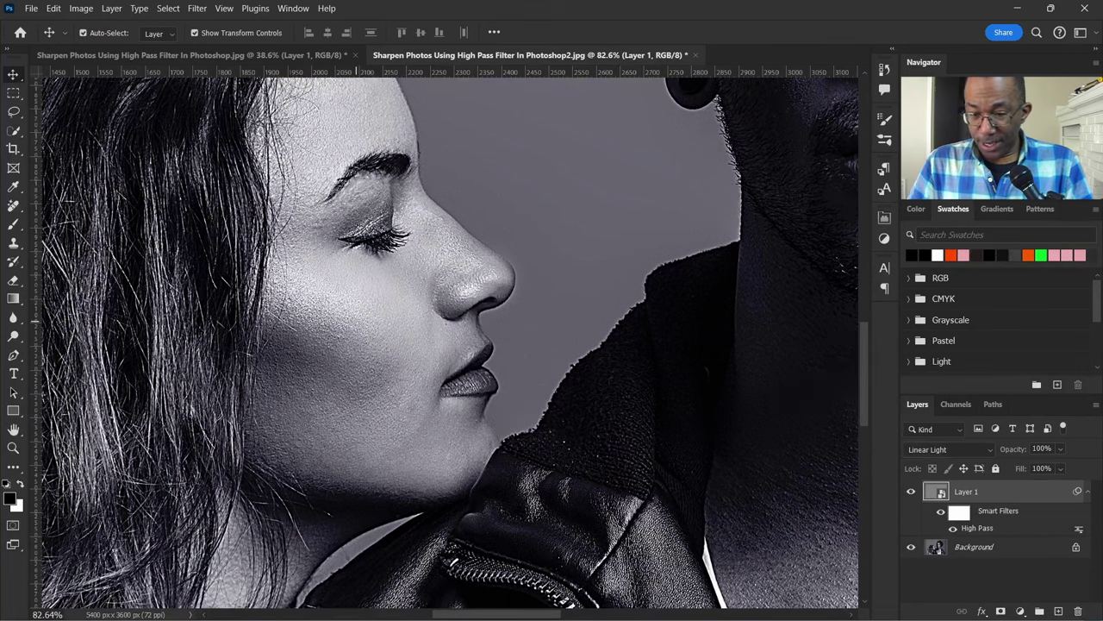
left_click(911, 494)
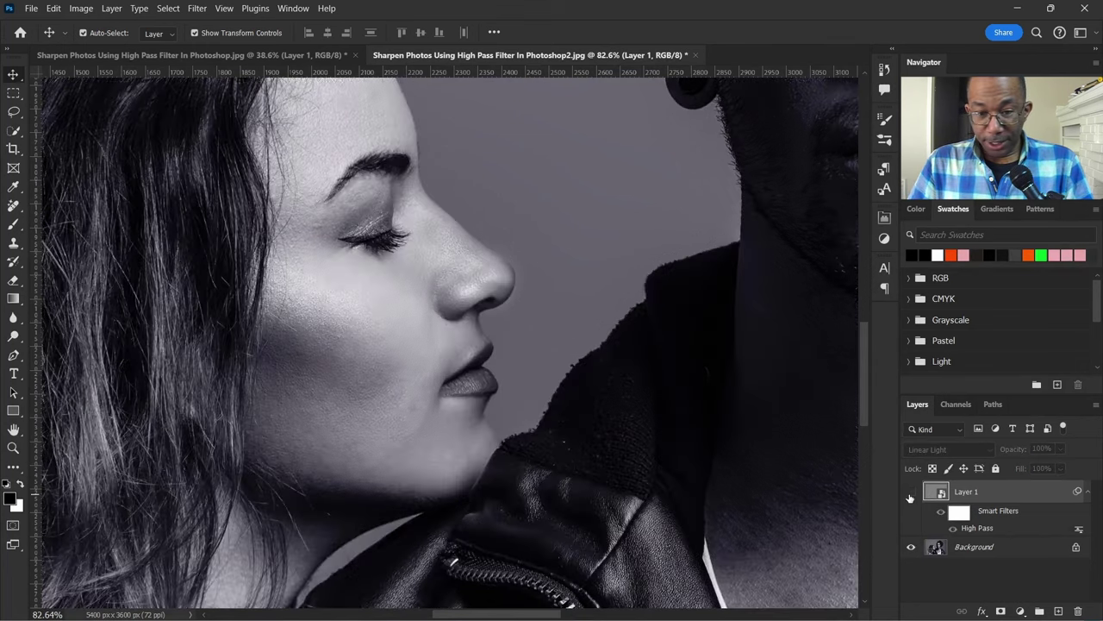
left_click(911, 493)
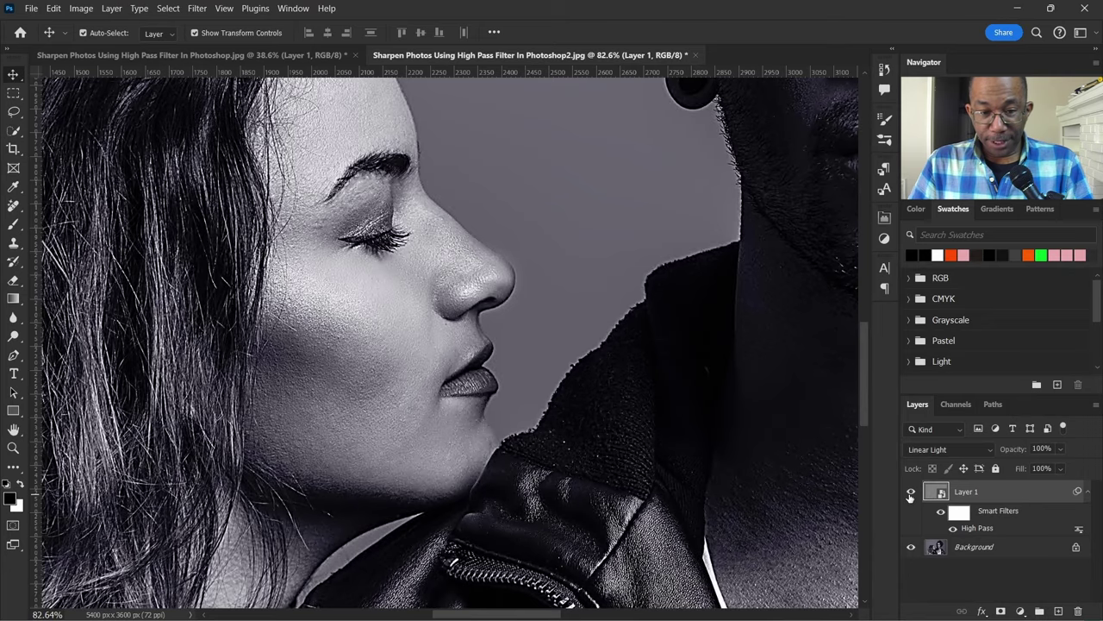
scroll(319, 336, "down", 5)
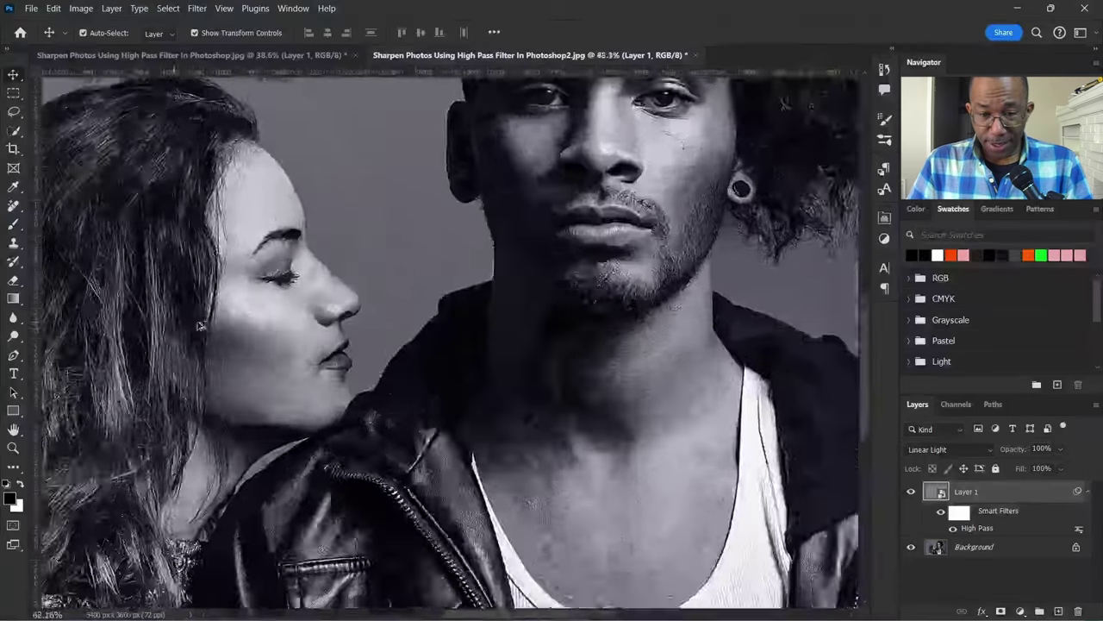
scroll(412, 259, "up", 3)
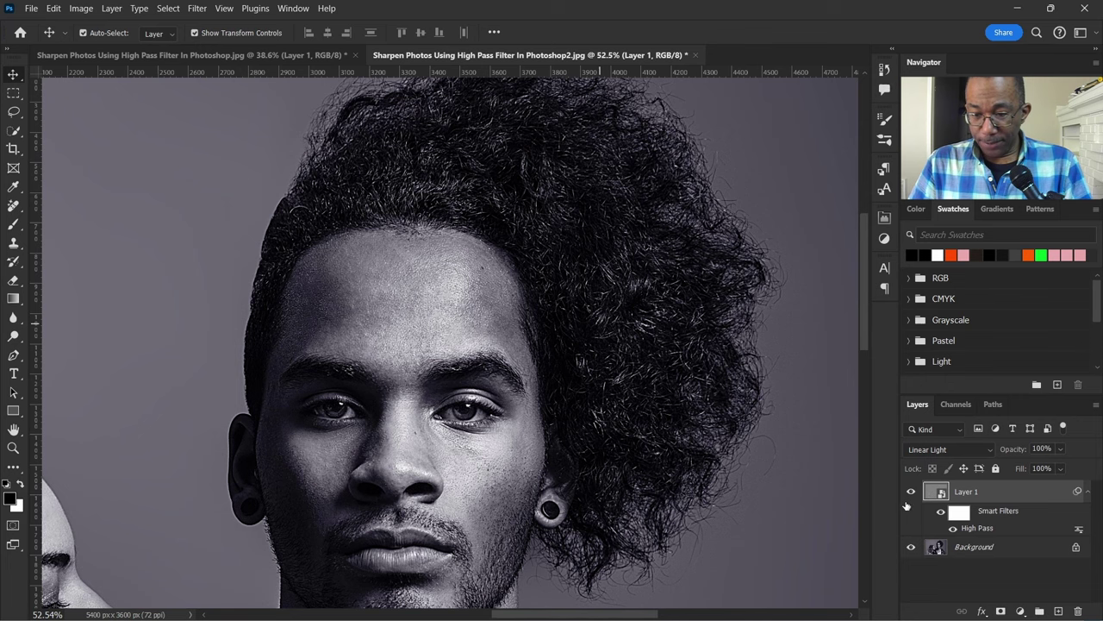
left_click(911, 491)
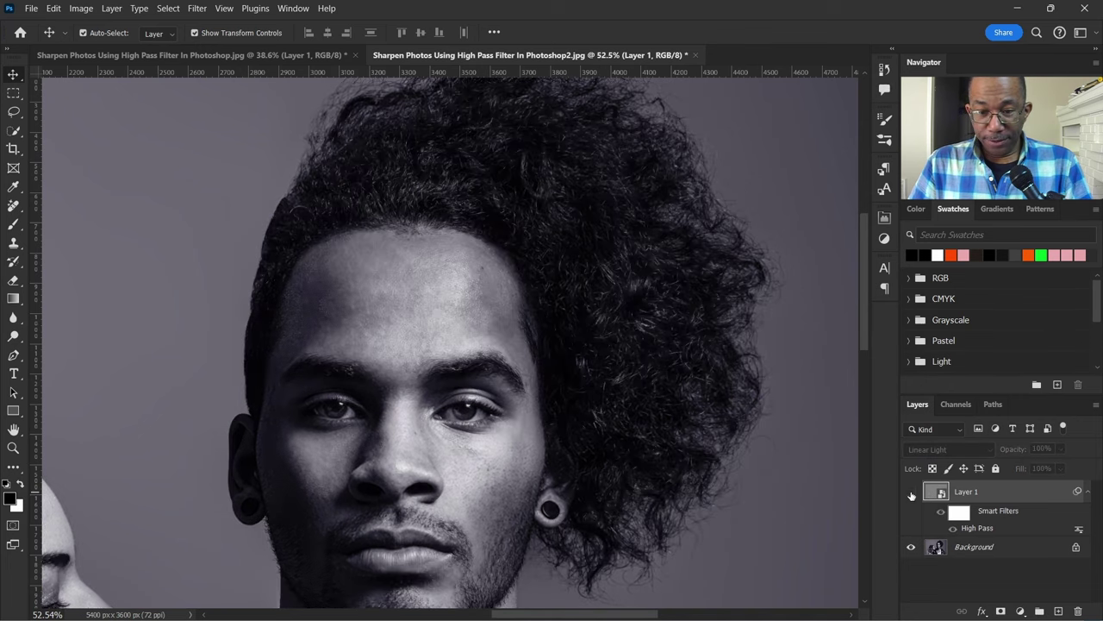
left_click(911, 492)
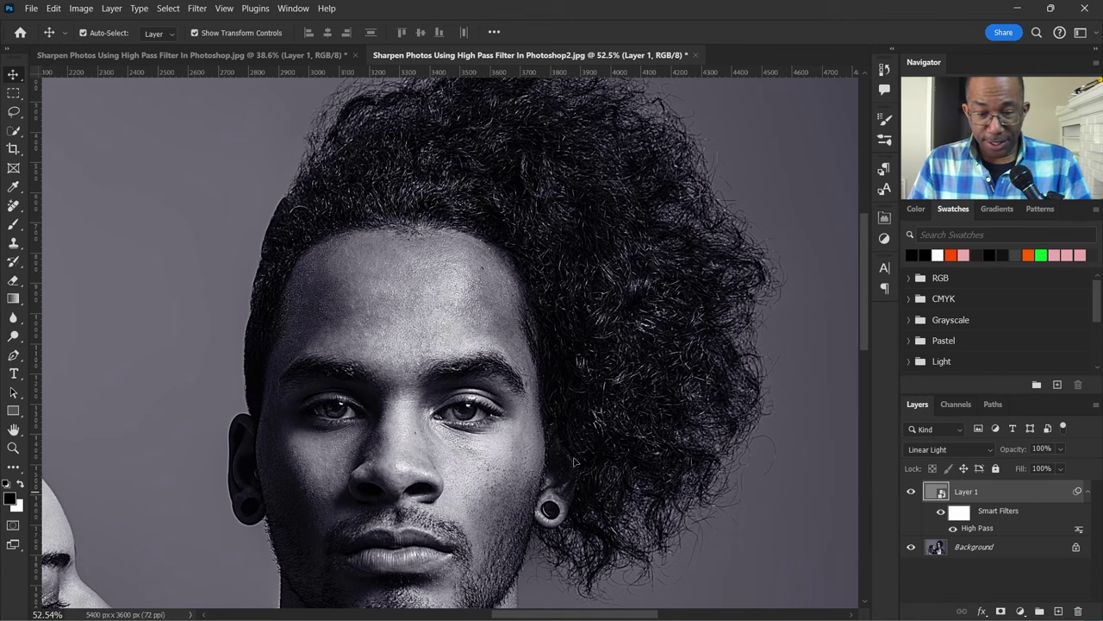
scroll(533, 410, "down", 1)
scroll(569, 396, "down", 5)
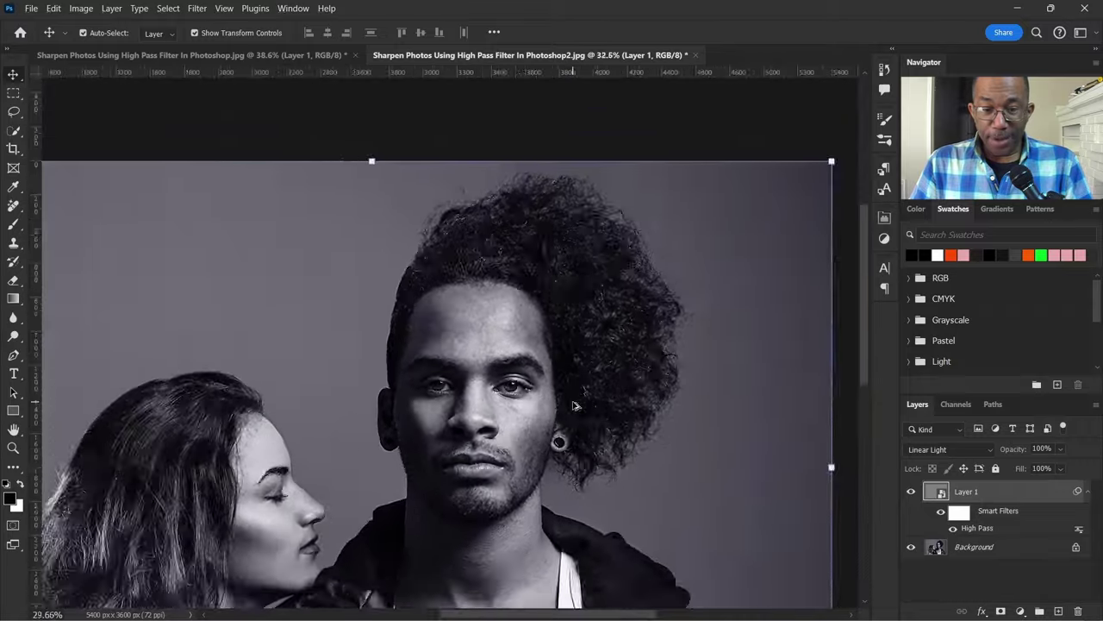
scroll(417, 407, "up", 4)
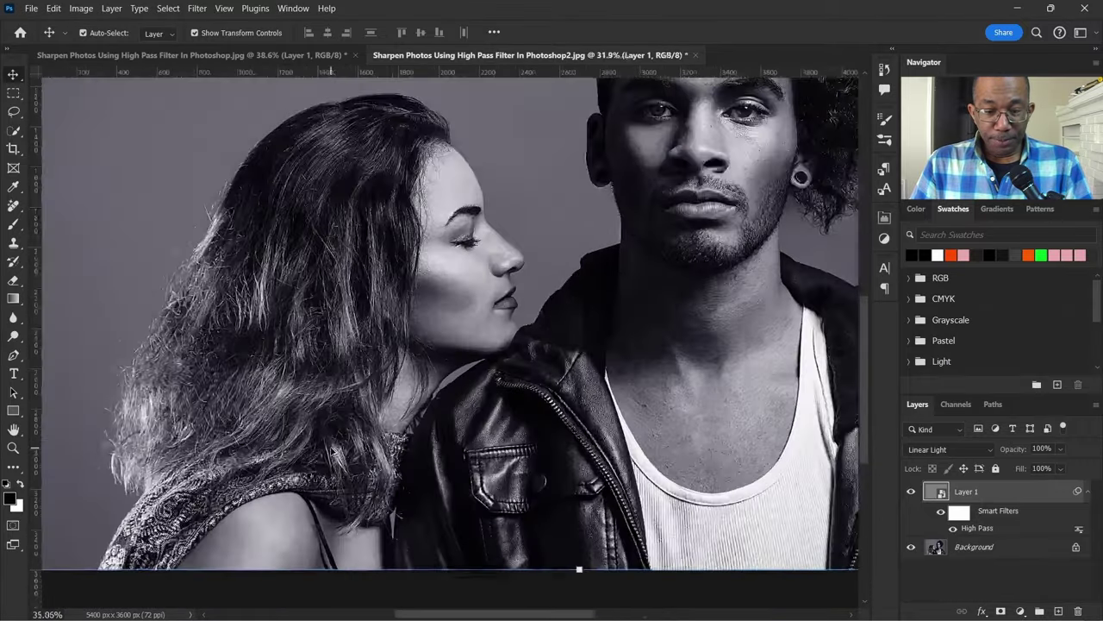
scroll(418, 407, "right", 2)
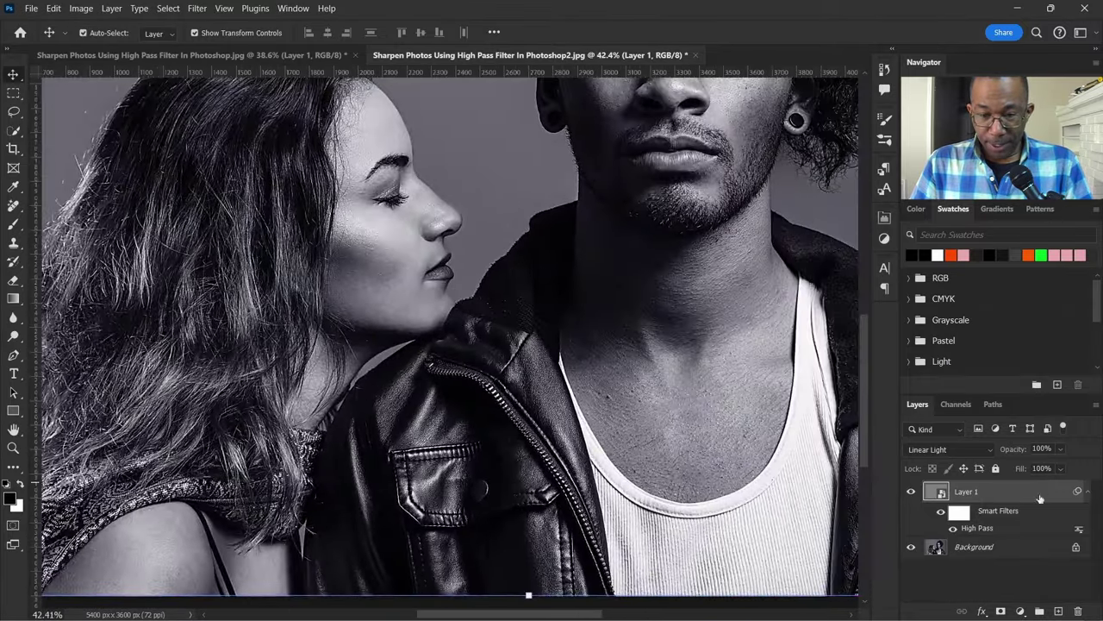
left_click(910, 492)
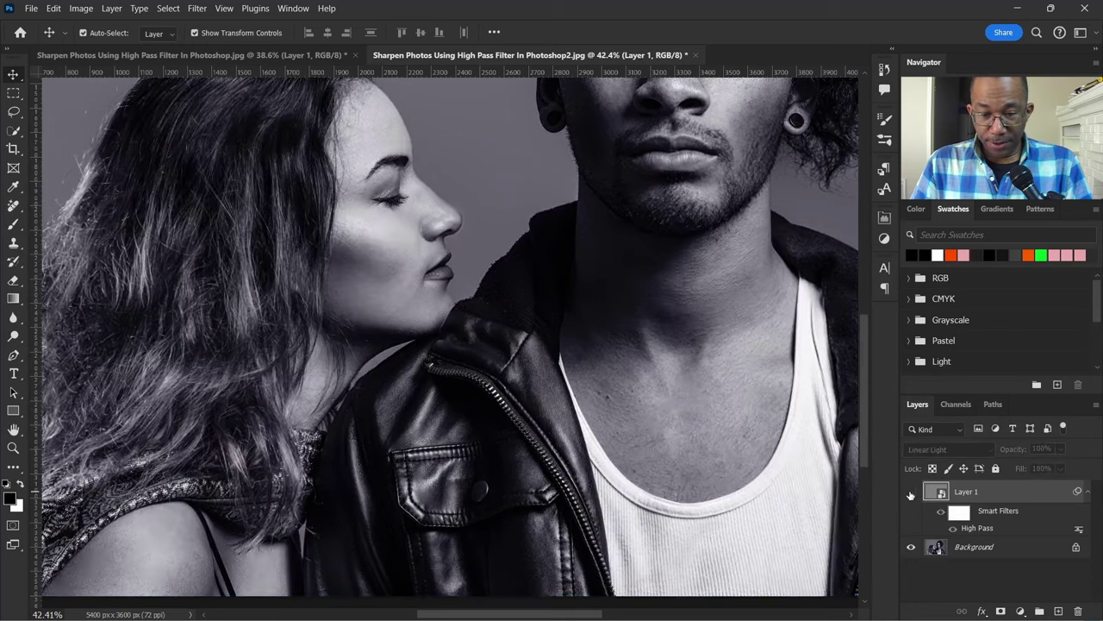
left_click(910, 493)
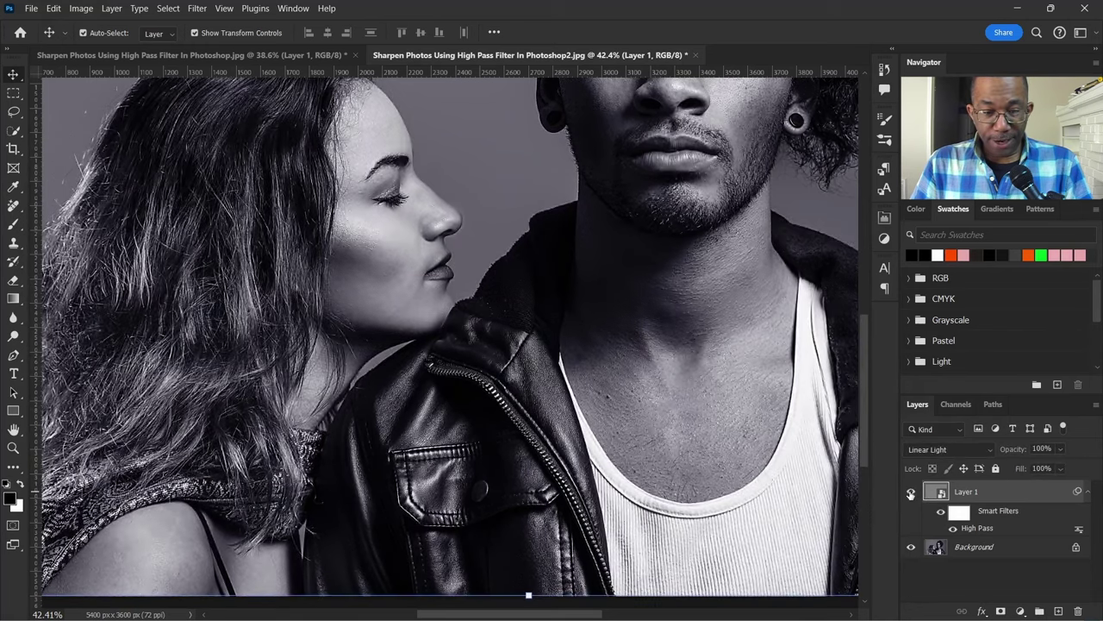
scroll(520, 367, "down", 3)
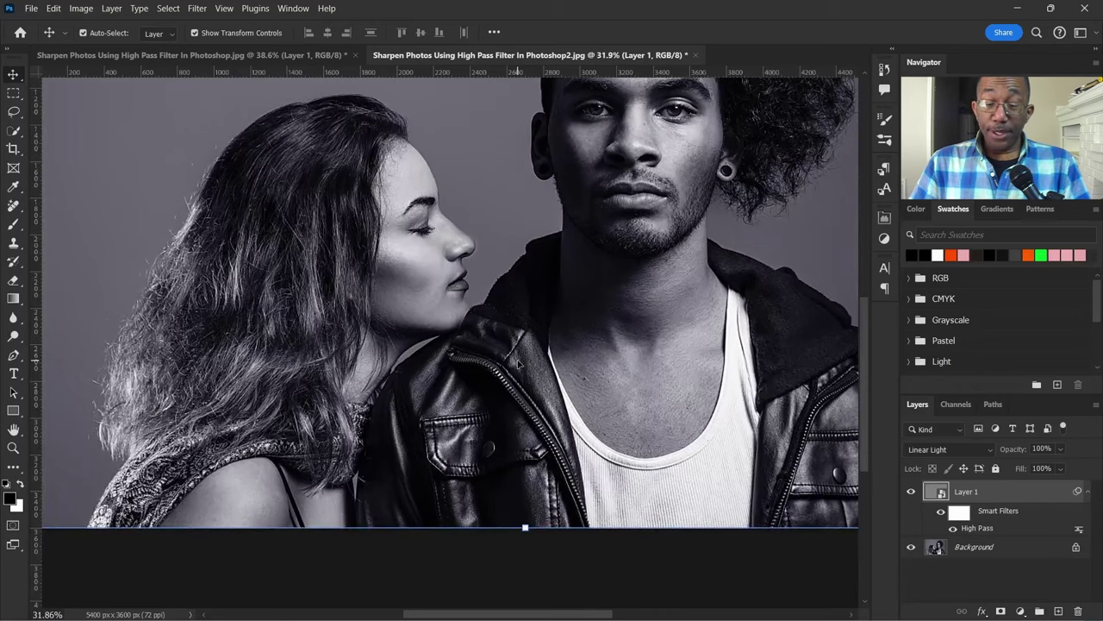
scroll(520, 367, "down", 1)
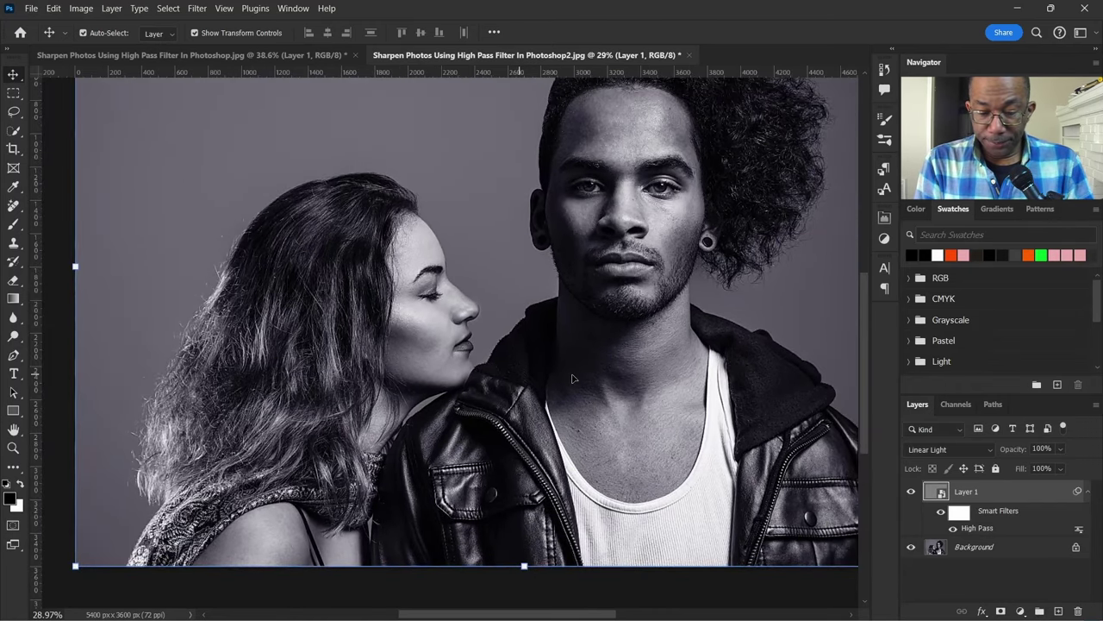
scroll(574, 379, "down", 1)
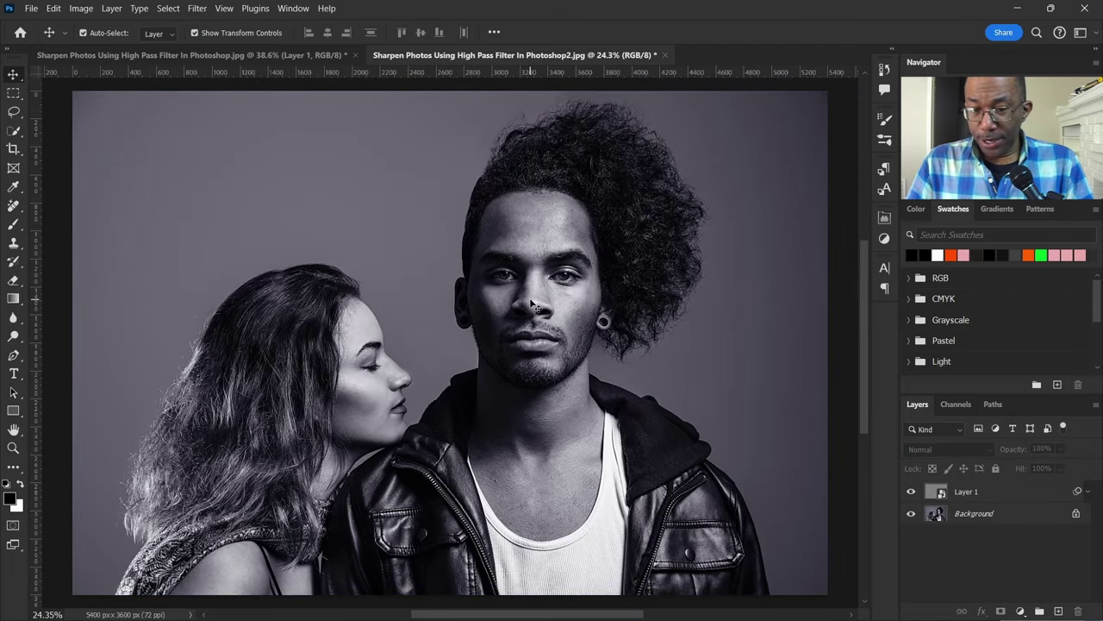
Step: Copy the Background layer and hide both Layer 1 and the Background copy
left_click(1003, 514)
left_click_drag(1050, 521, 1057, 613)
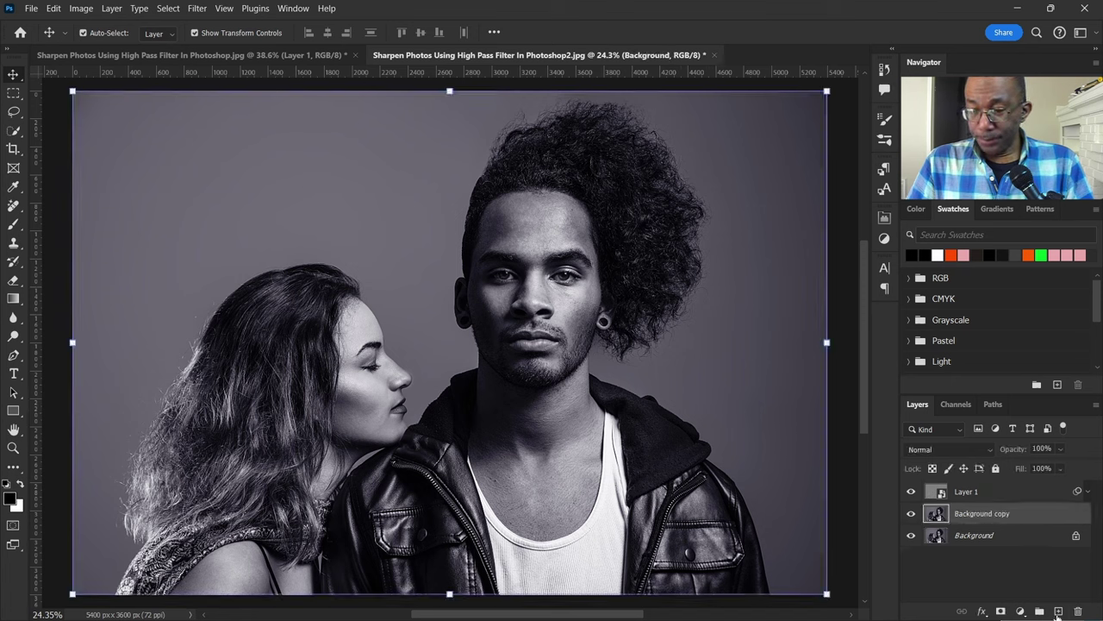
left_click(912, 492)
left_click(911, 515)
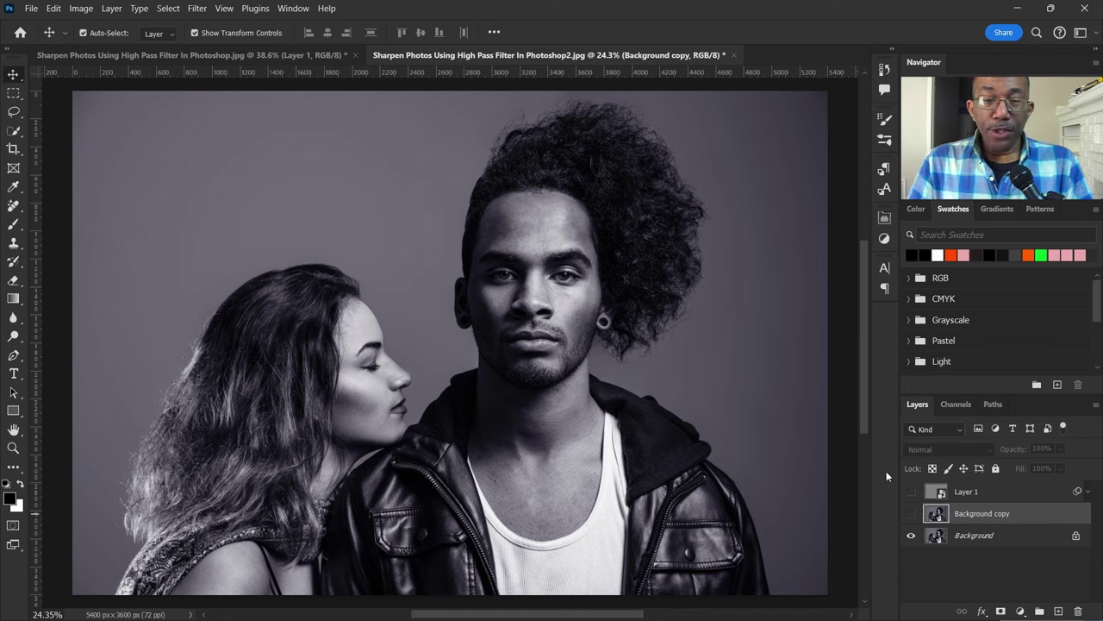
left_click(203, 9)
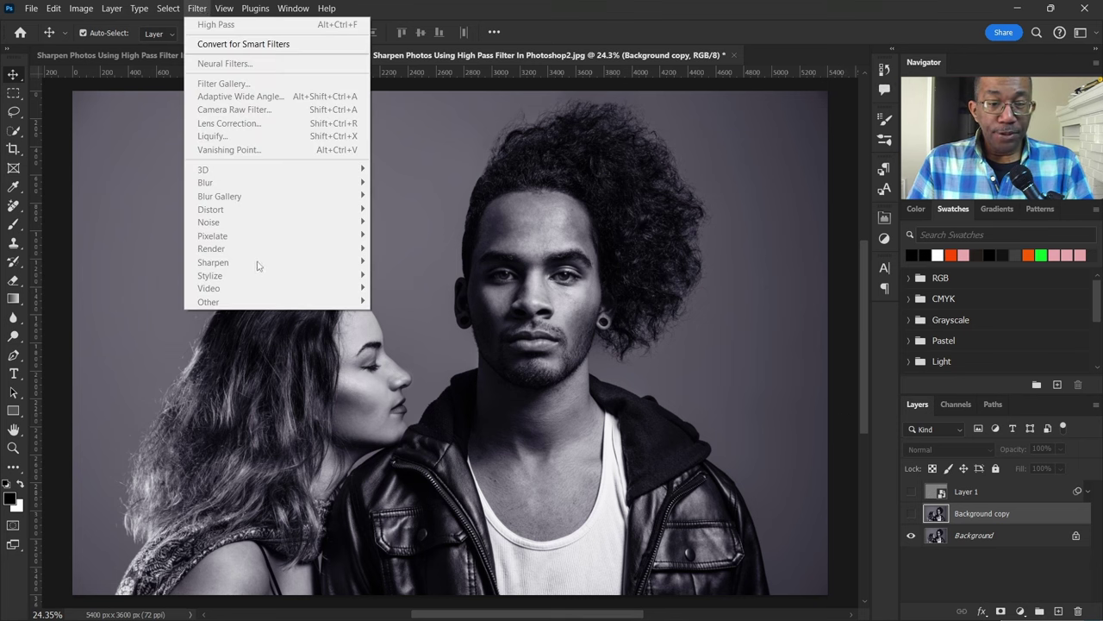
Step: Unlock the couple photo's Background layer into an editable Layer 0, leaving High Pass unapplied
left_click(473, 10)
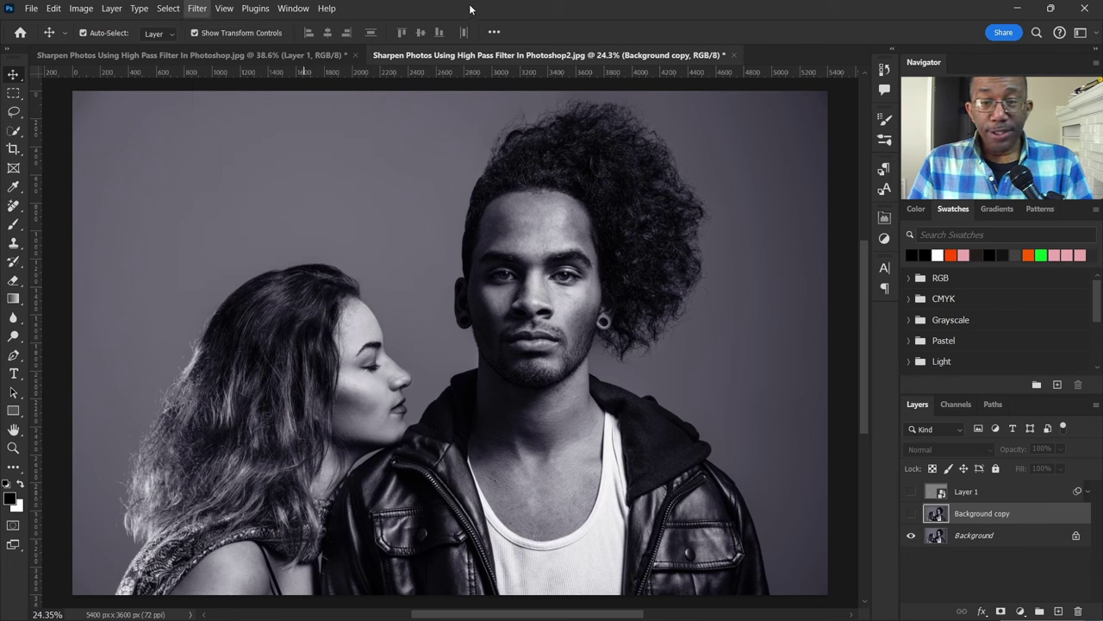
left_click(1076, 535)
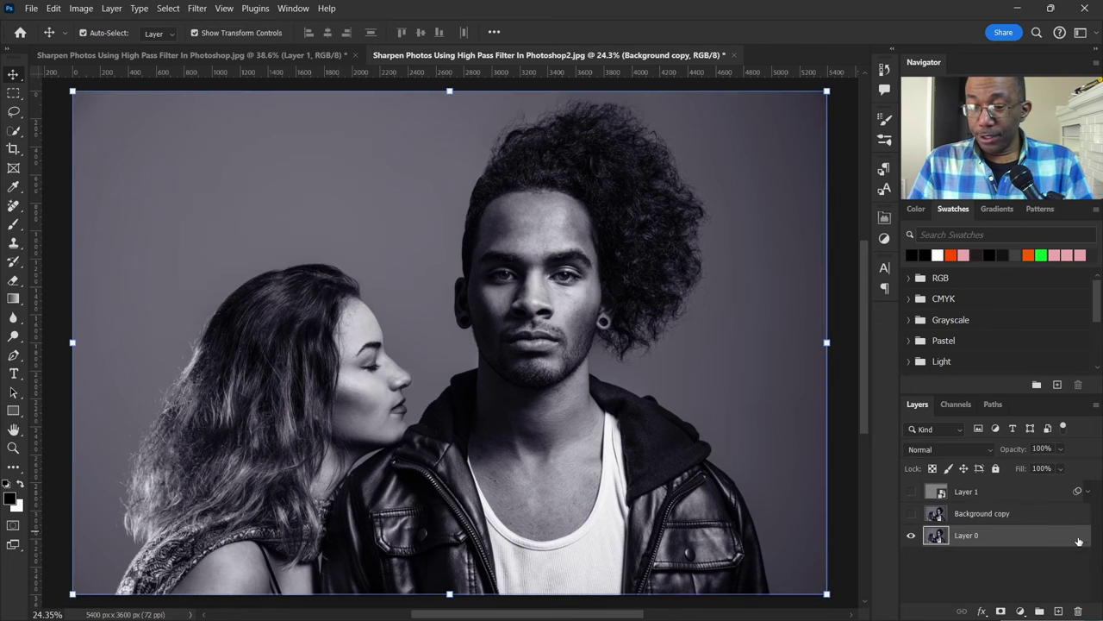
left_click(197, 8)
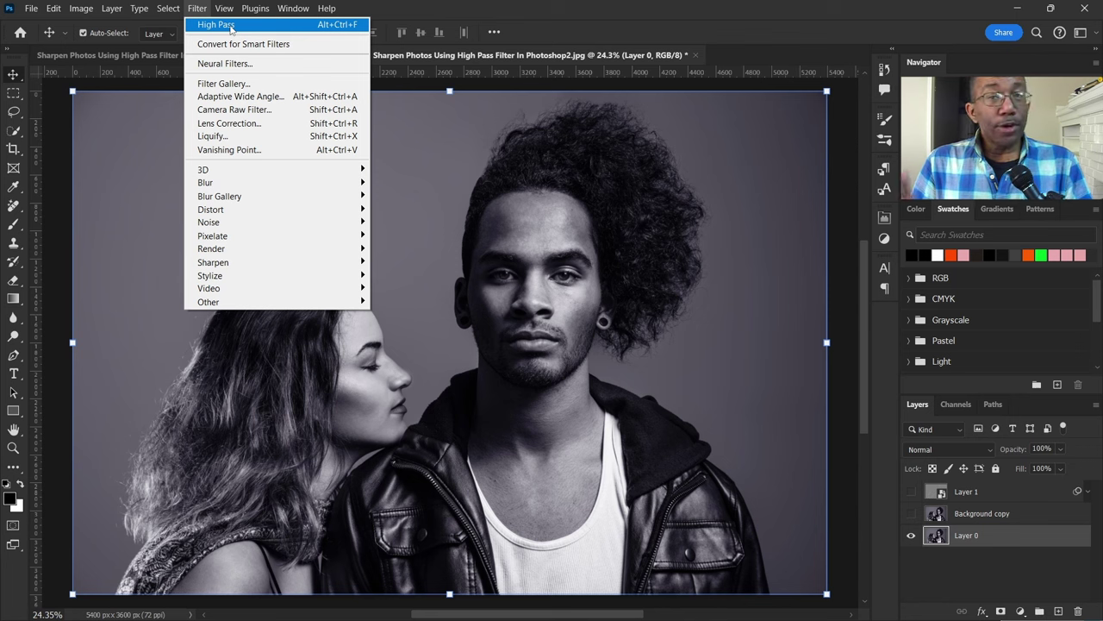
left_click(195, 8)
left_click(195, 9)
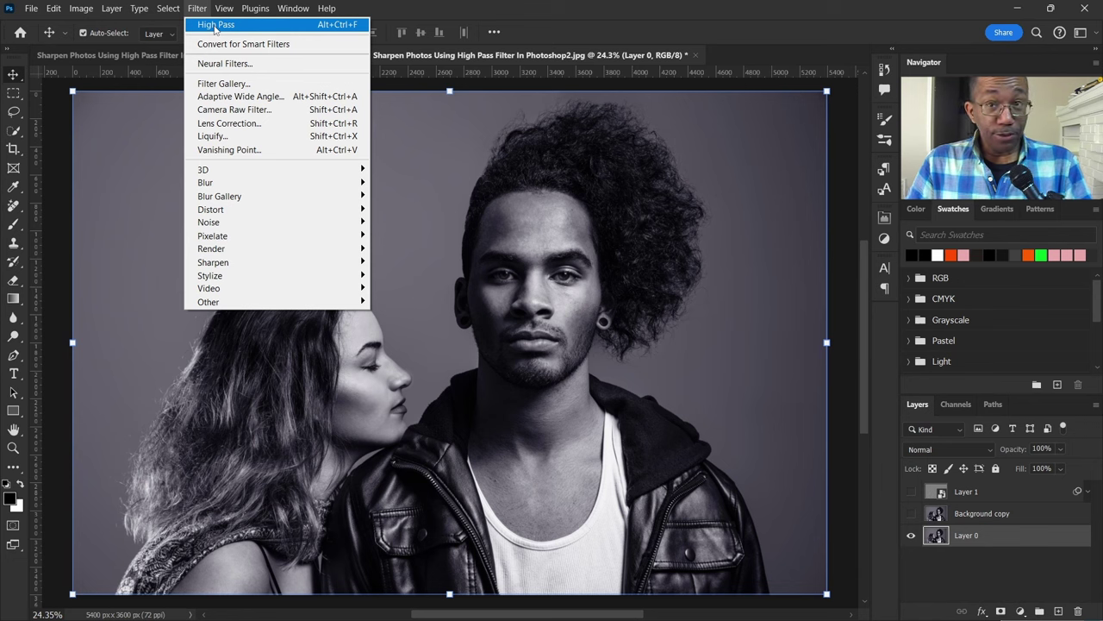
left_click(505, 8)
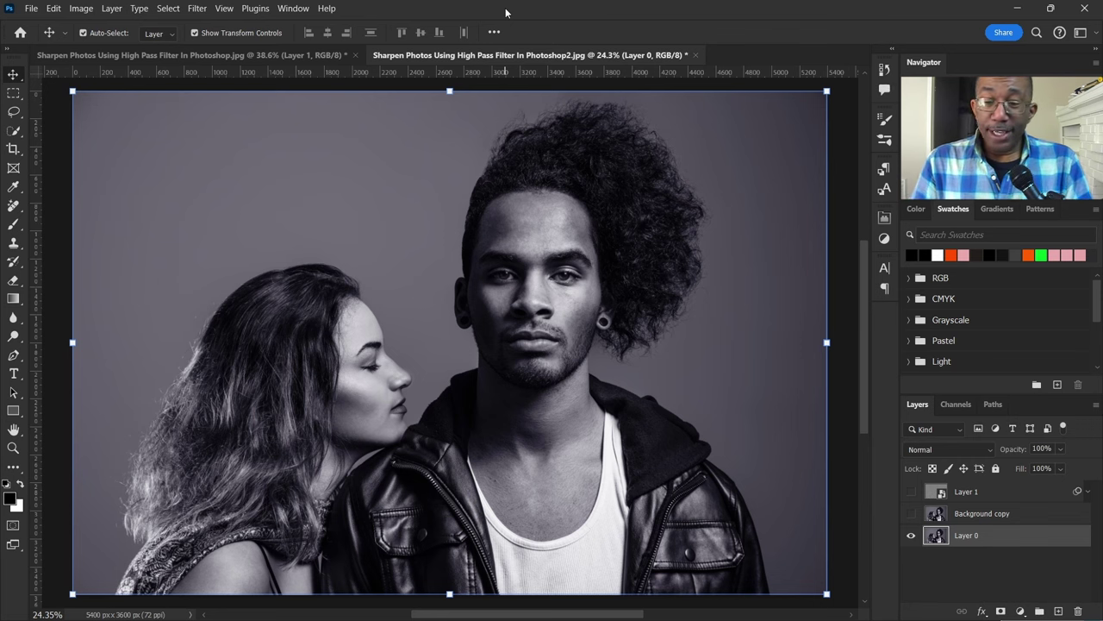
left_click(964, 568)
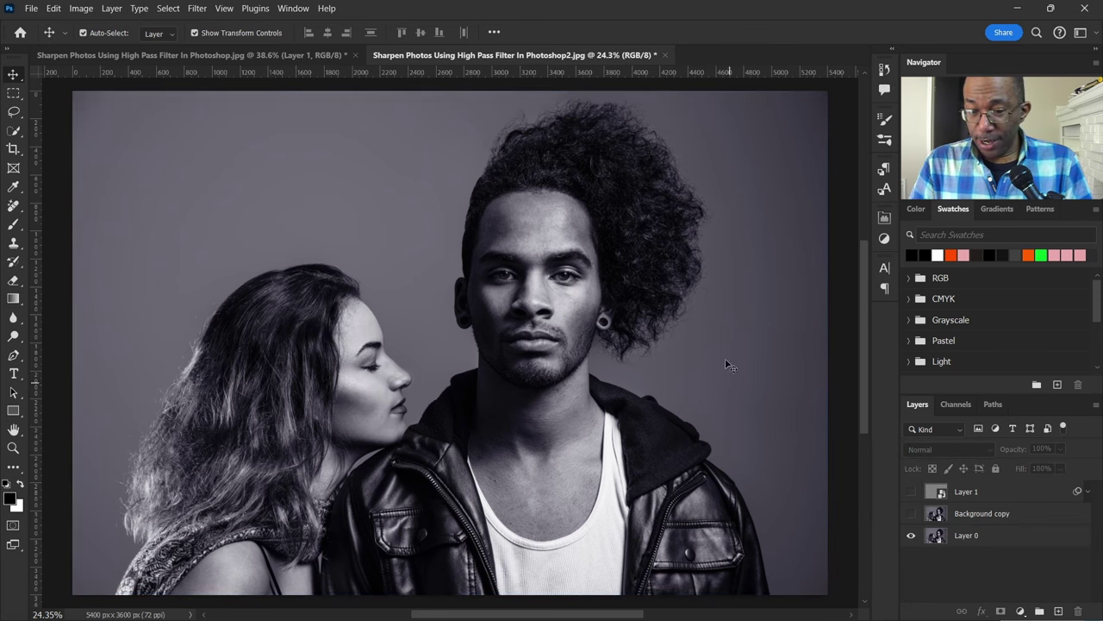